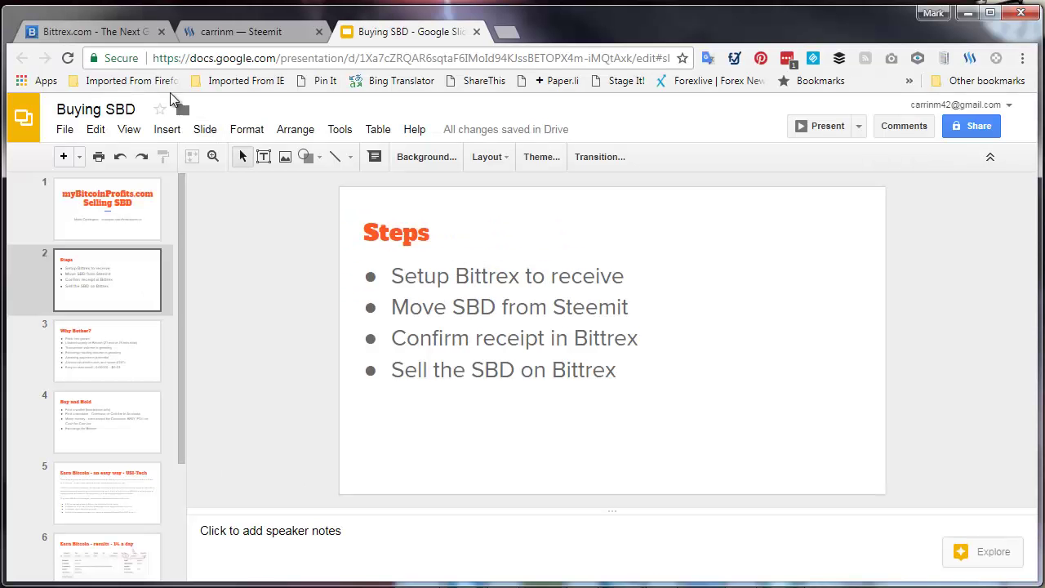
- Switch to Bittrex, open the wallets page and filter the account balances by sbd
click(93, 28)
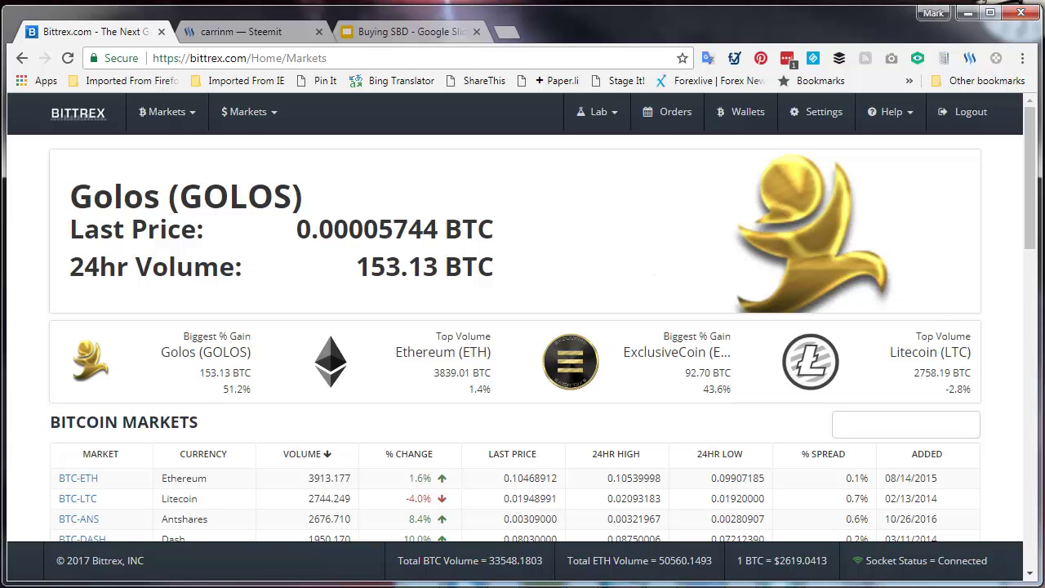
mouse_move(707, 129)
mouse_down()
mouse_move(774, 134)
mouse_move(779, 103)
mouse_move(712, 105)
mouse_move(716, 134)
mouse_up()
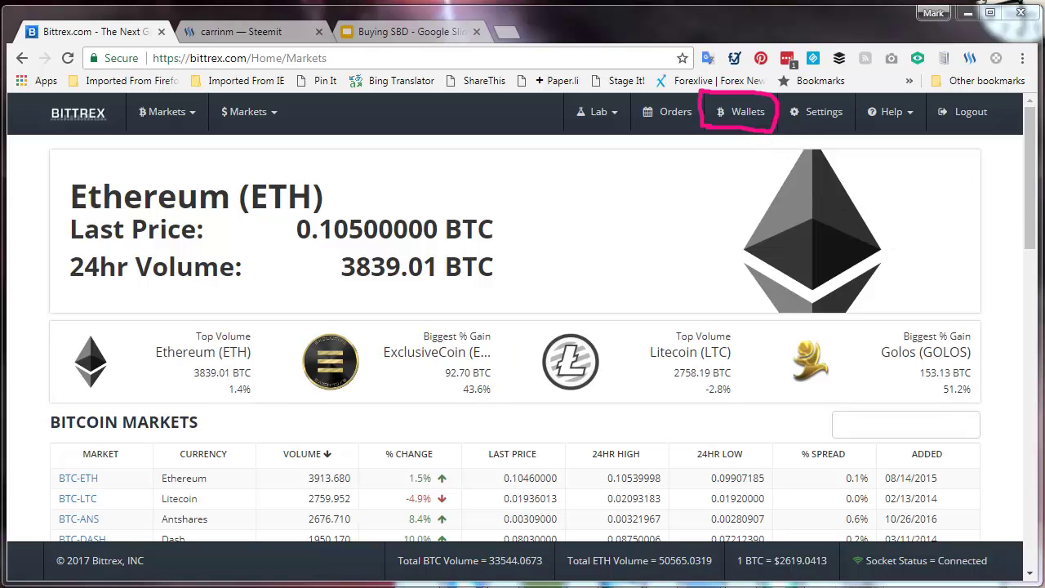
click(746, 115)
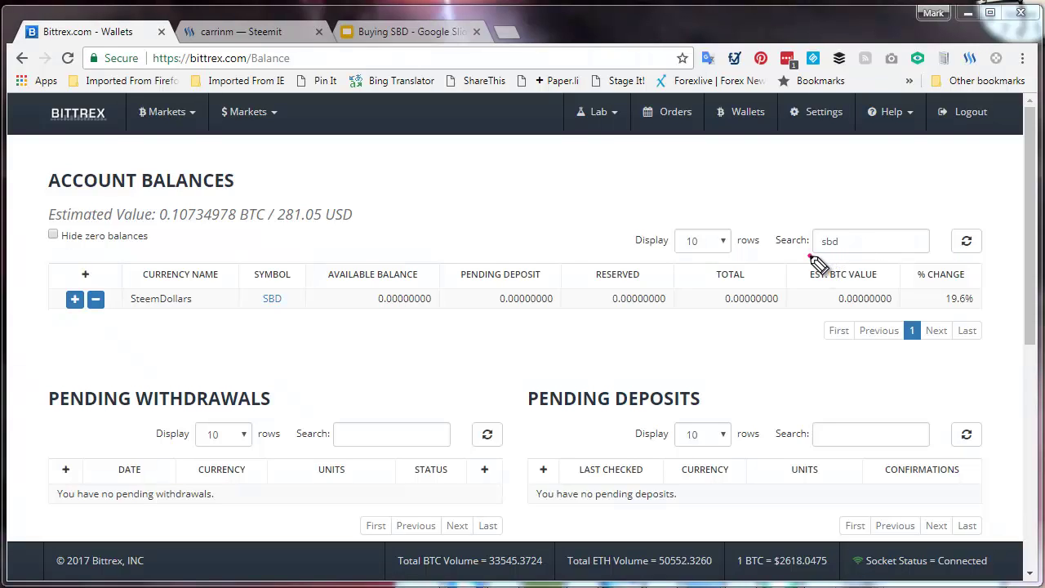
drag(810, 255, 849, 255)
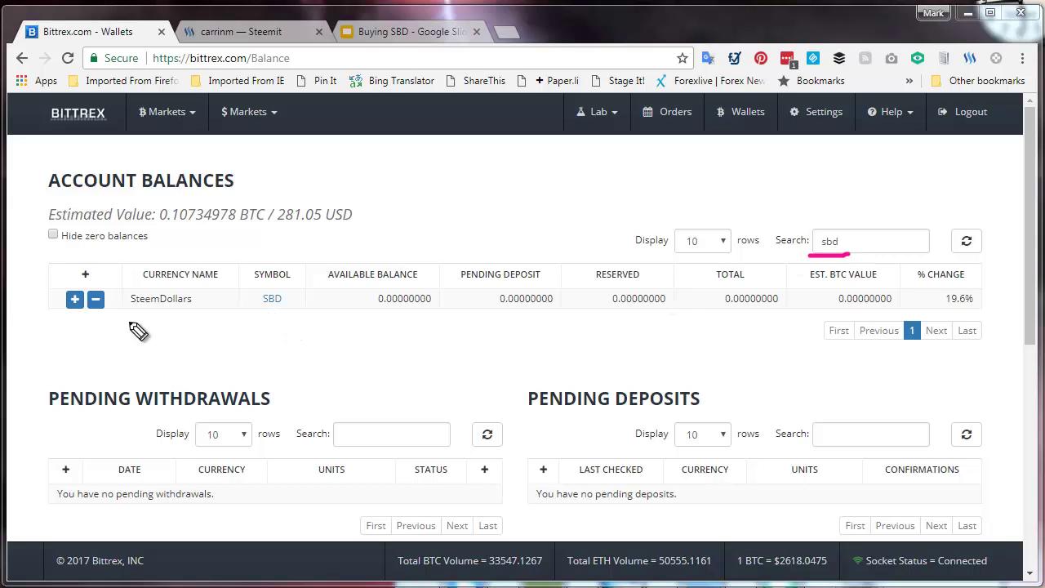
mouse_move(41, 332)
mouse_down()
mouse_move(59, 317)
mouse_move(104, 334)
mouse_up()
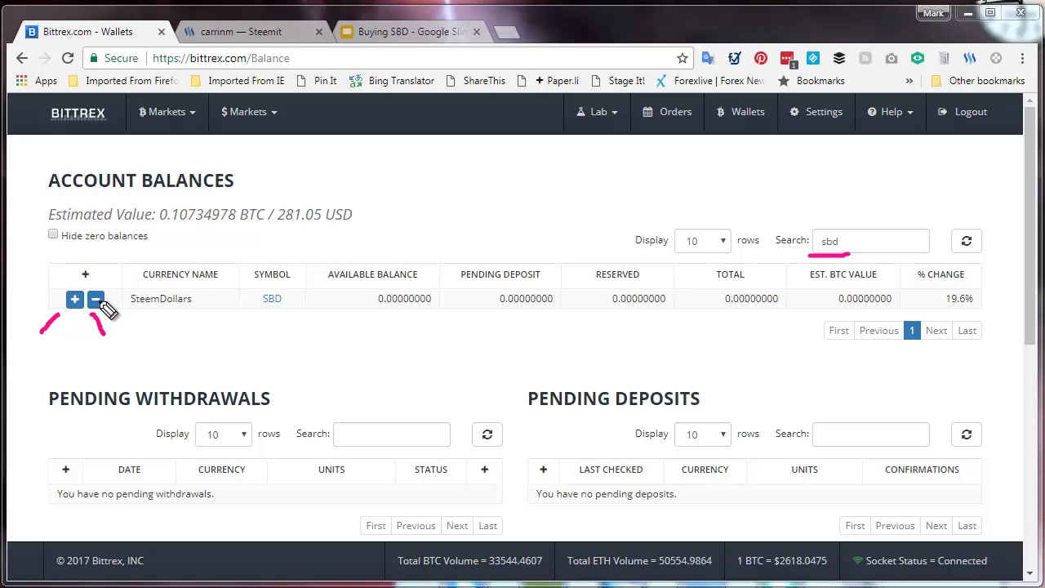
key(Escape)
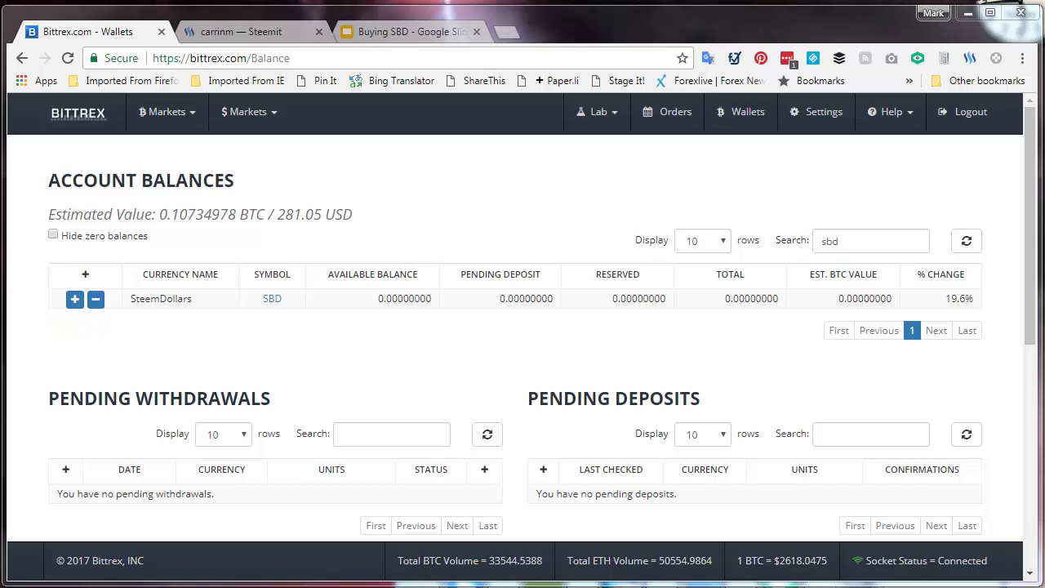
- Open the deposit details for SteemDollars and generate a new deposit address
click(74, 303)
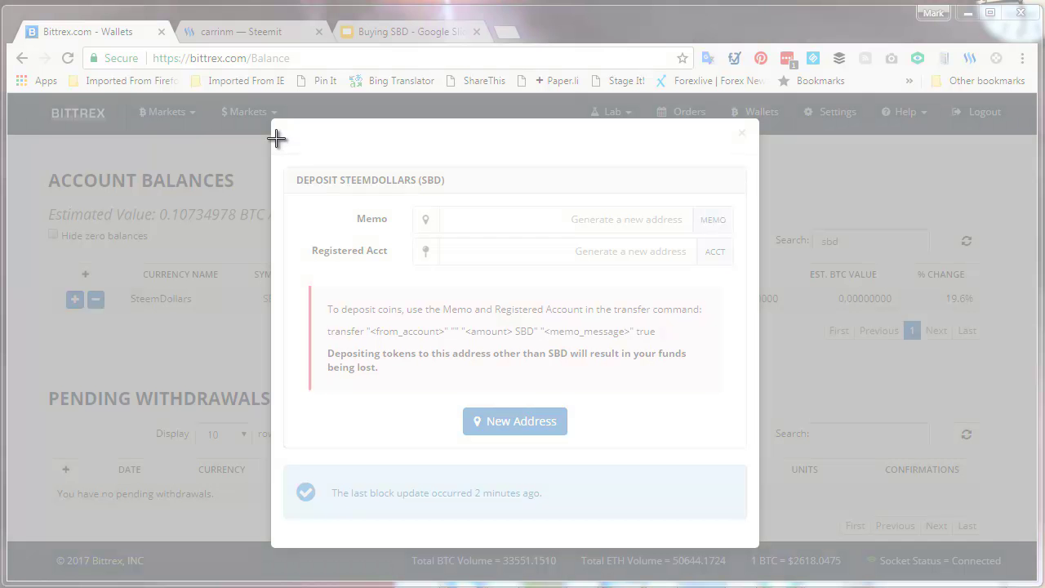
drag(275, 136, 761, 460)
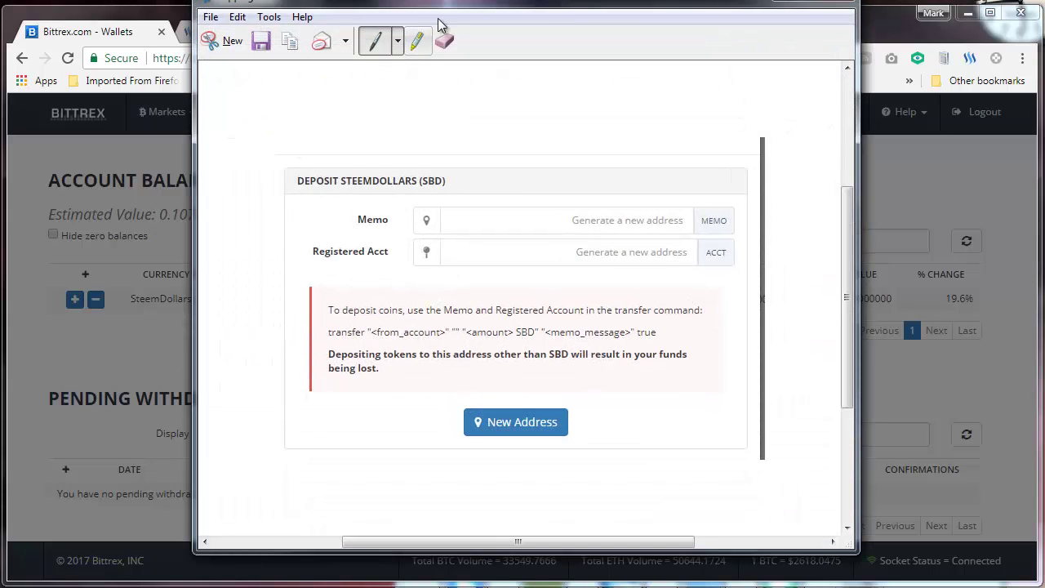
drag(357, 16, 0, 18)
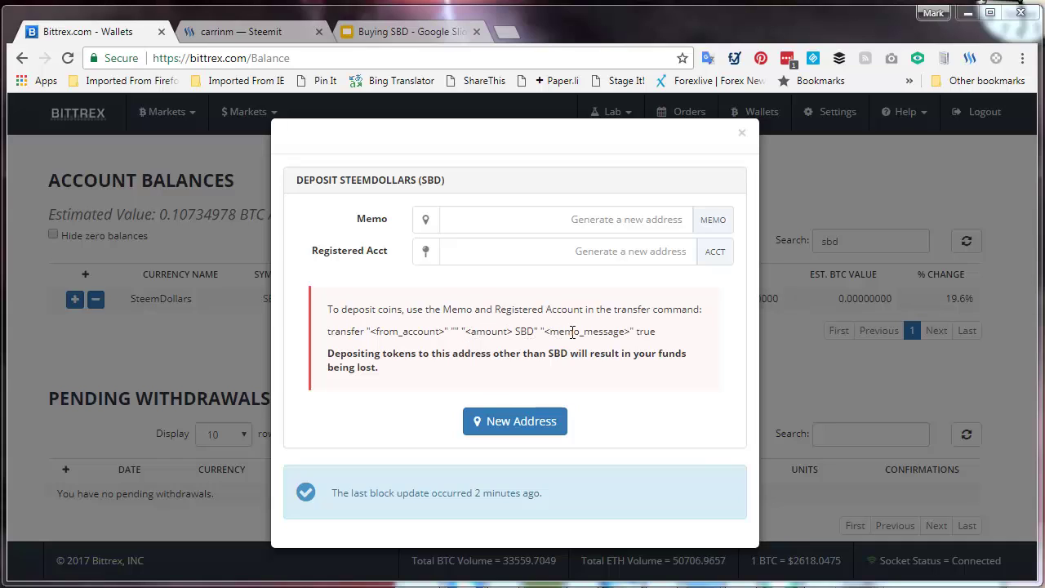
click(529, 421)
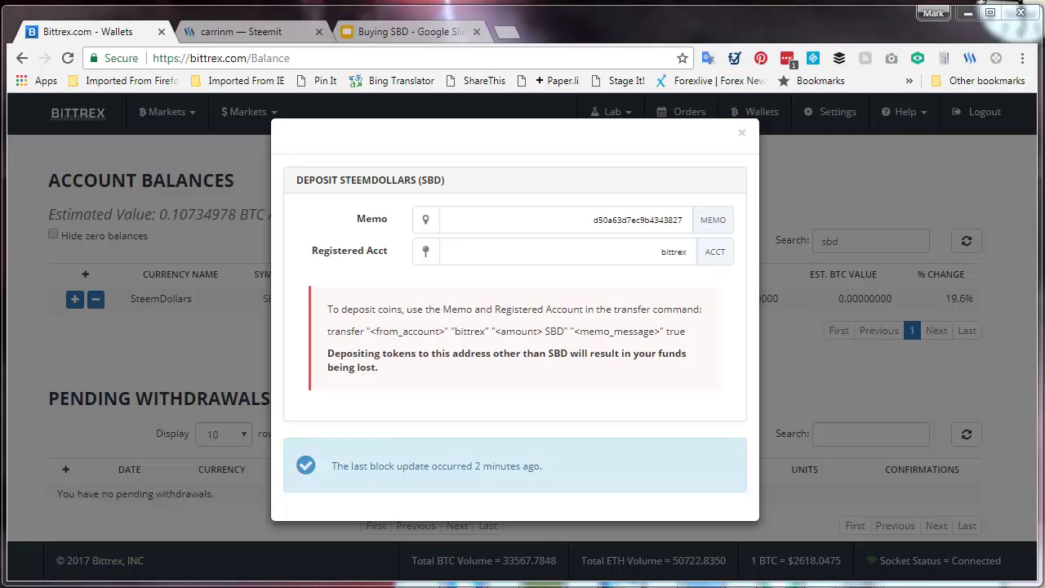
mouse_move(296, 399)
mouse_down()
mouse_move(445, 323)
mouse_move(427, 316)
mouse_move(296, 400)
mouse_up()
- Copy the generated deposit memo and select the registered account name in the deposit details
right_click(581, 221)
click(581, 219)
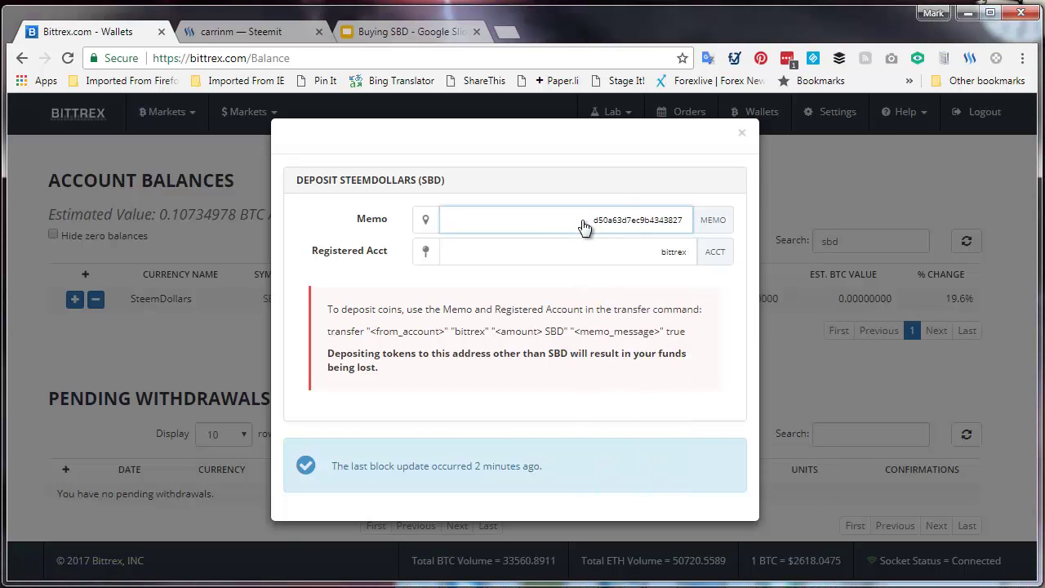
drag(583, 222, 683, 230)
key(ctrl+c)
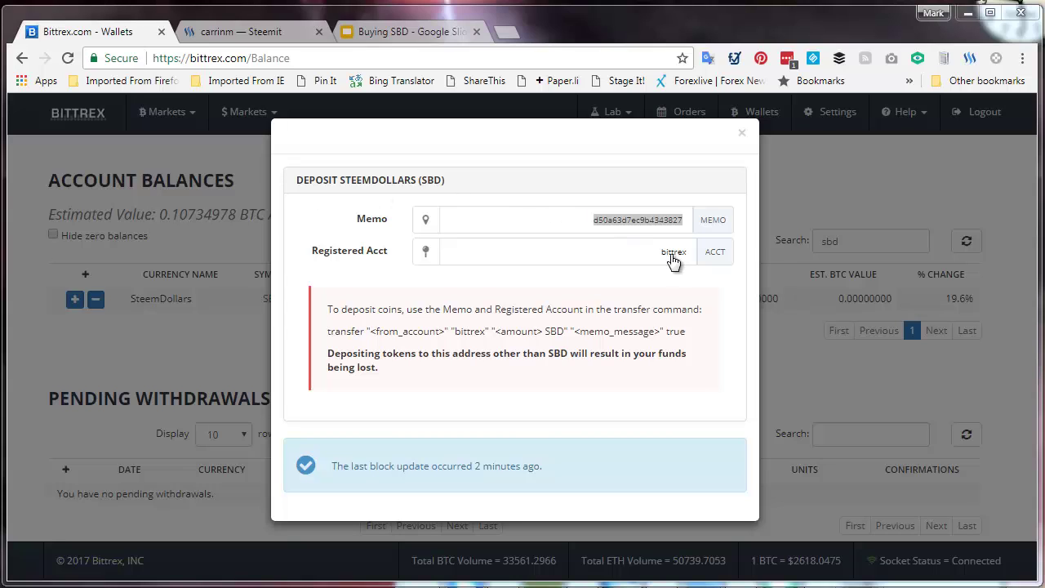
drag(652, 258, 700, 253)
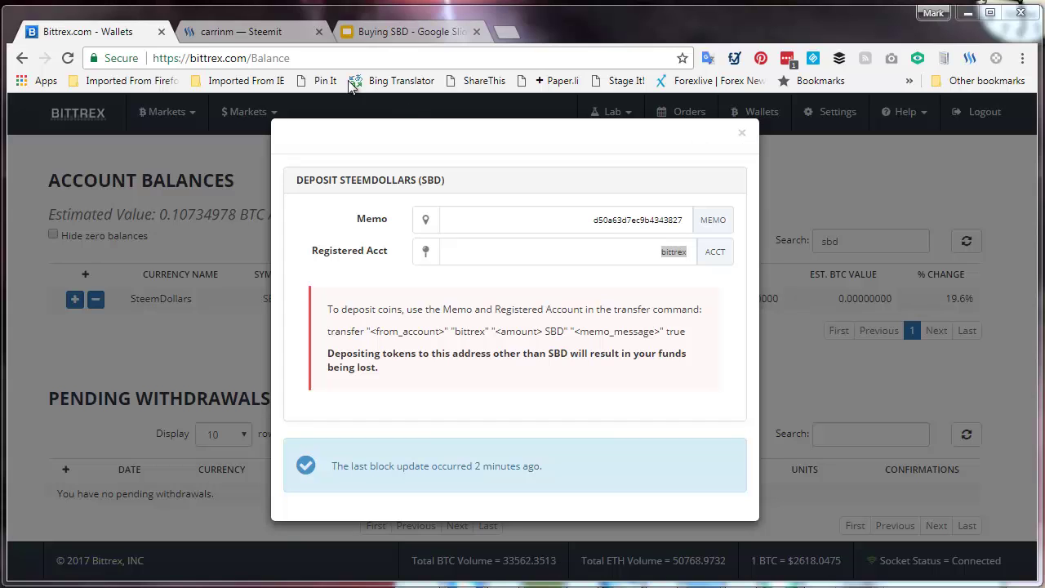
- Switch to Steemit, open the account's wallet and start a transfer from the Steem Dollars balance
click(273, 32)
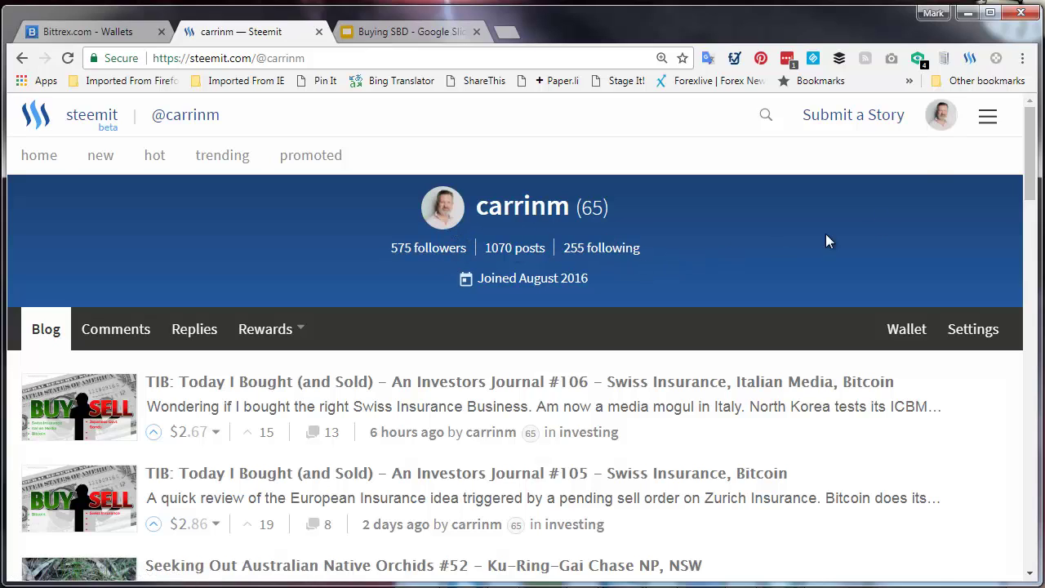
click(940, 121)
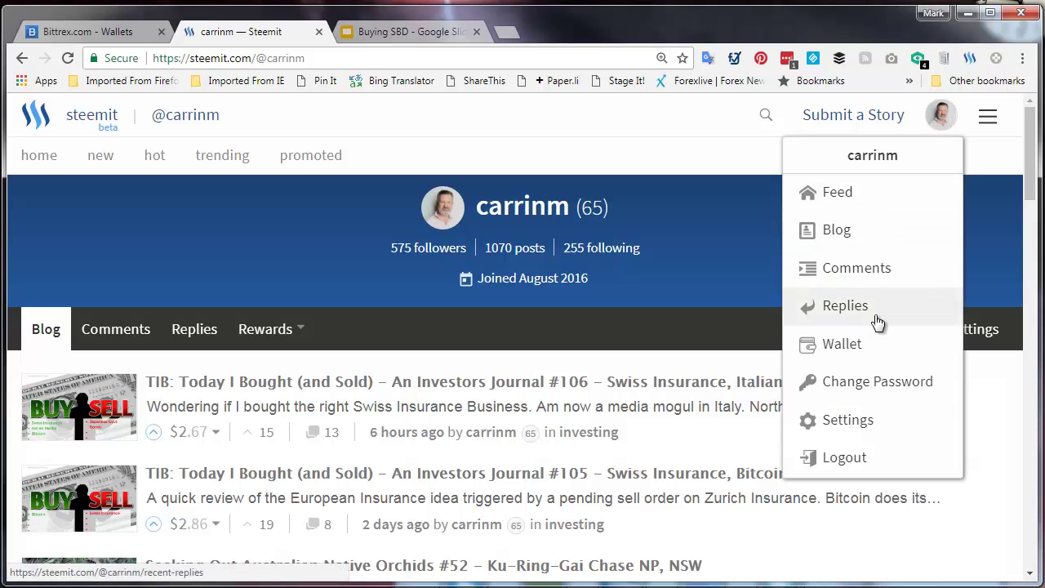
click(863, 347)
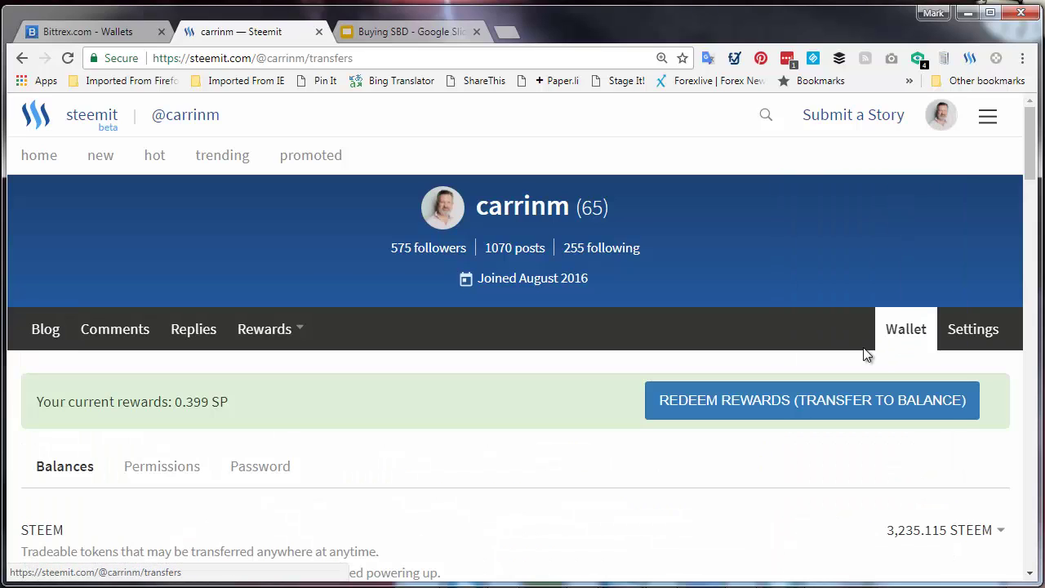
scroll(967, 438, down, 5)
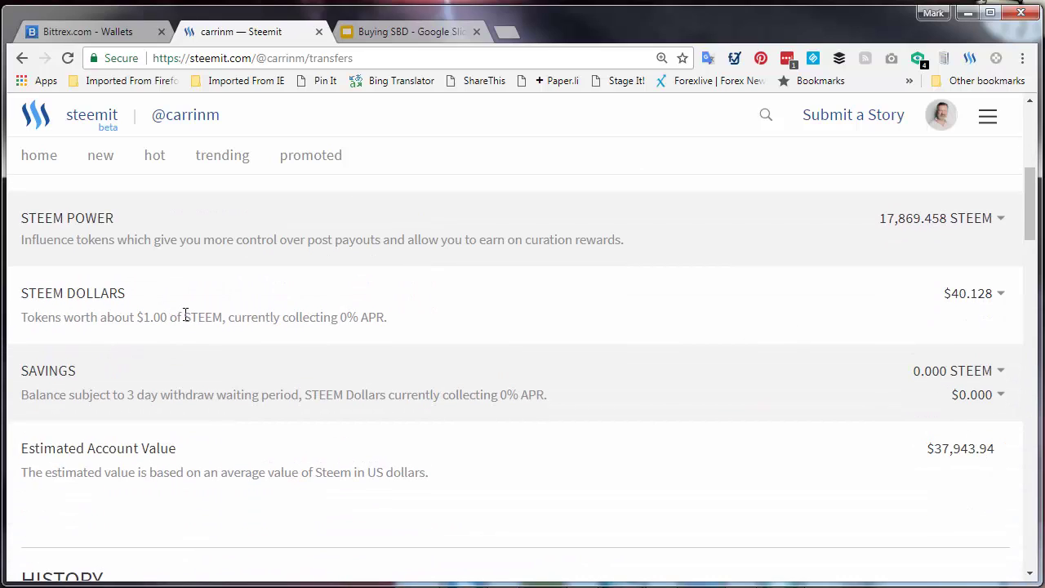
click(999, 297)
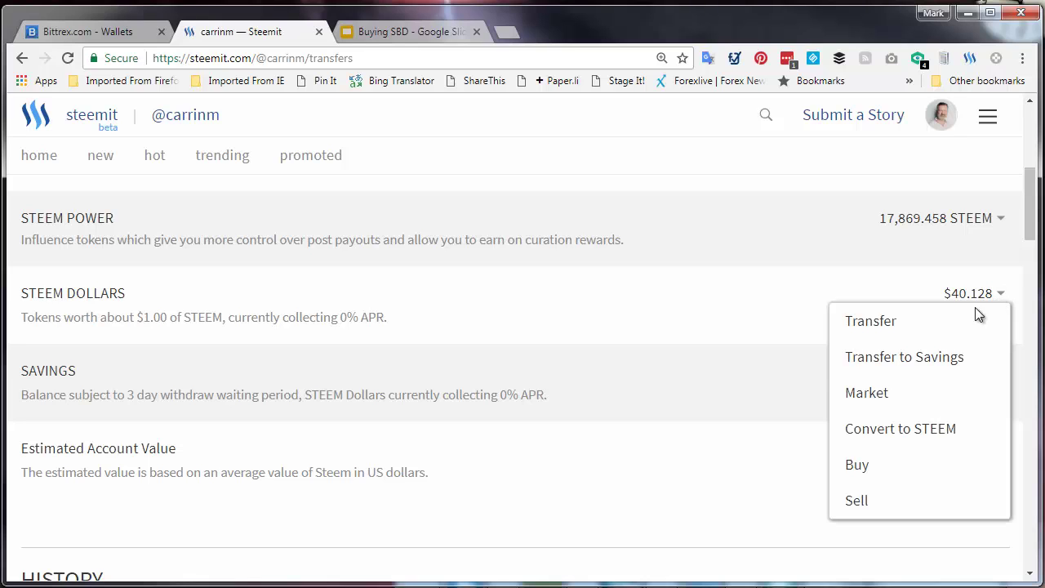
click(870, 324)
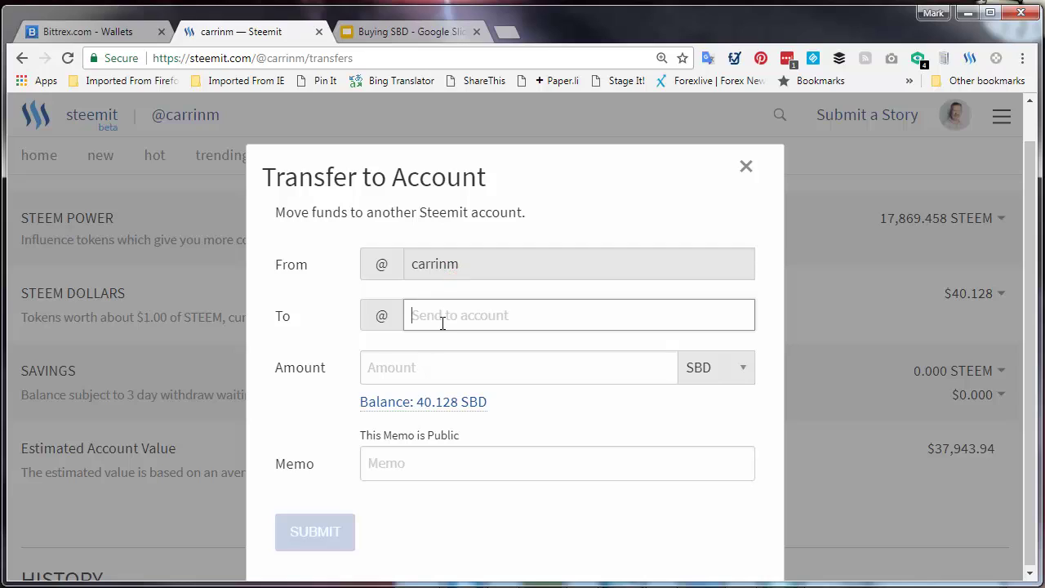
click(502, 311)
key(ctrl+v)
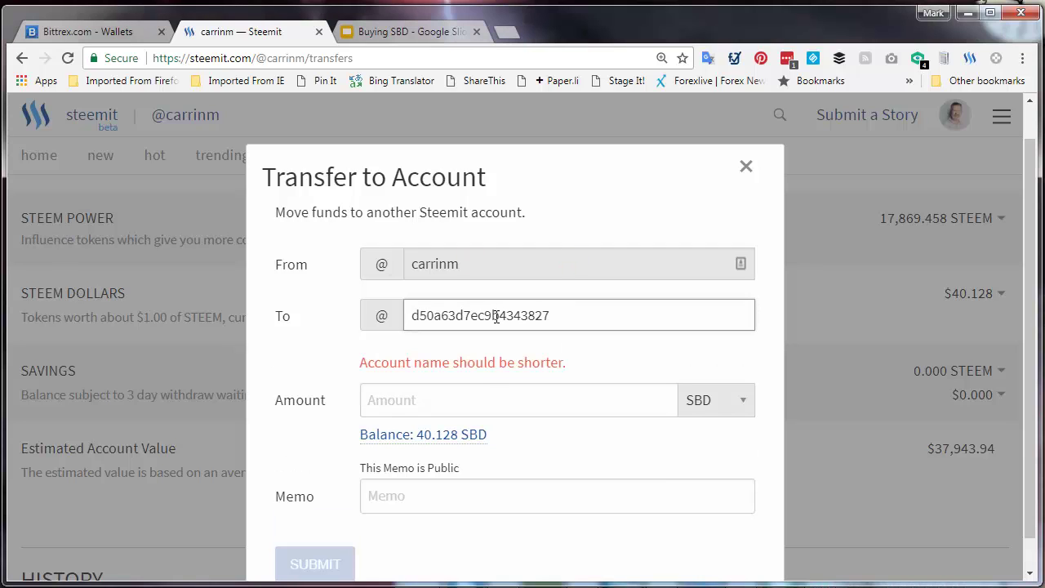
click(468, 394)
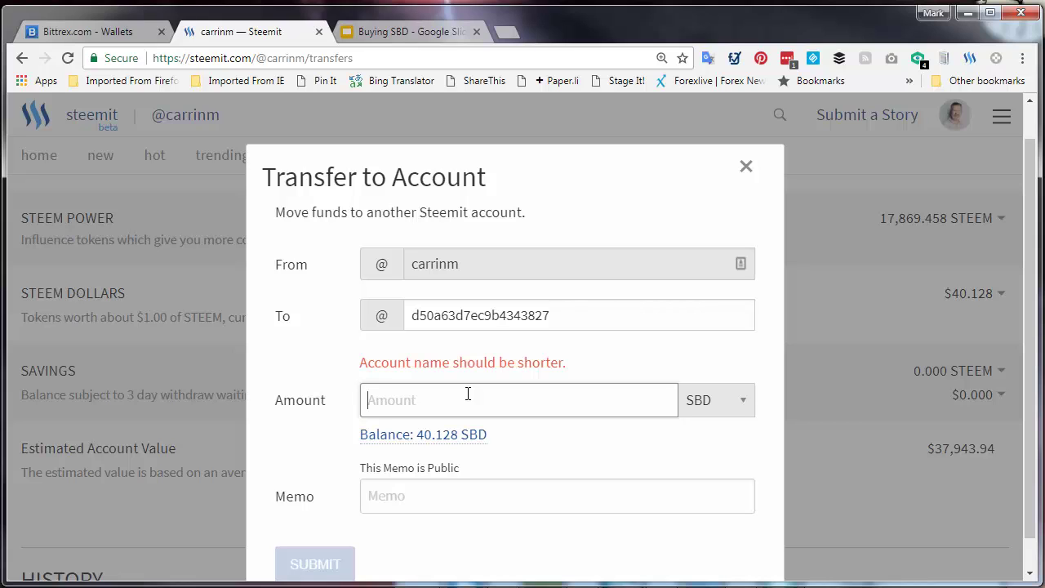
click(106, 35)
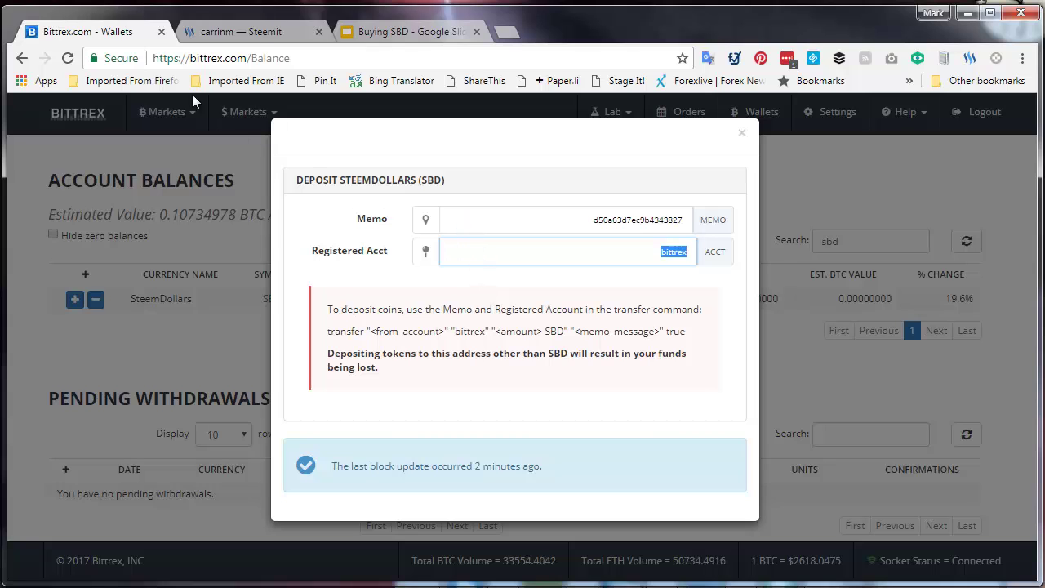
click(277, 33)
drag(572, 317, 409, 315)
key(ctrl+c)
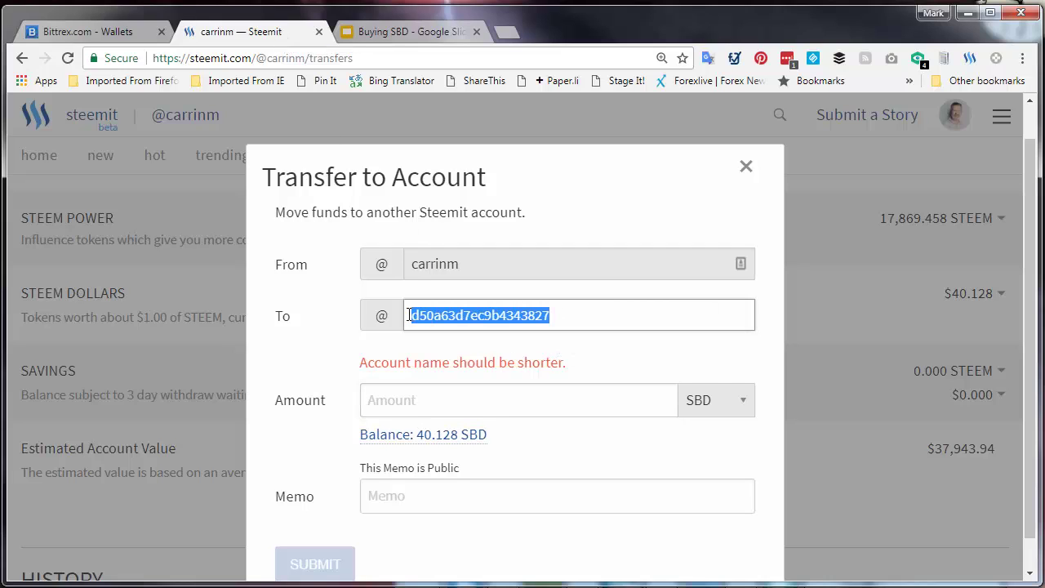
key(BackSpace)
- Fill in the transfer with the copied deposit memo, bittrex as the receiving account and an amount of 20 SBD
click(408, 463)
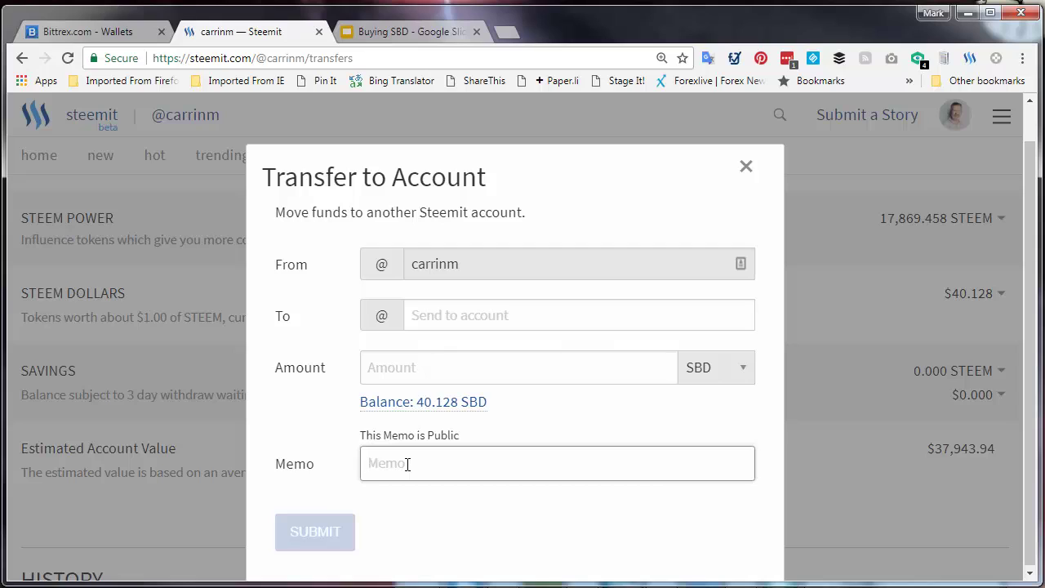
key(ctrl+v)
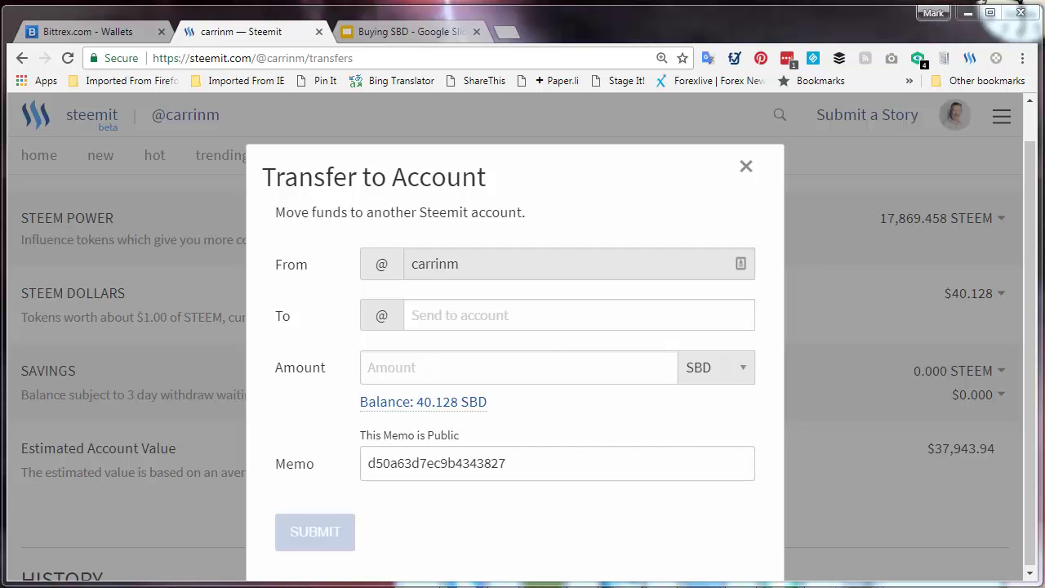
click(436, 312)
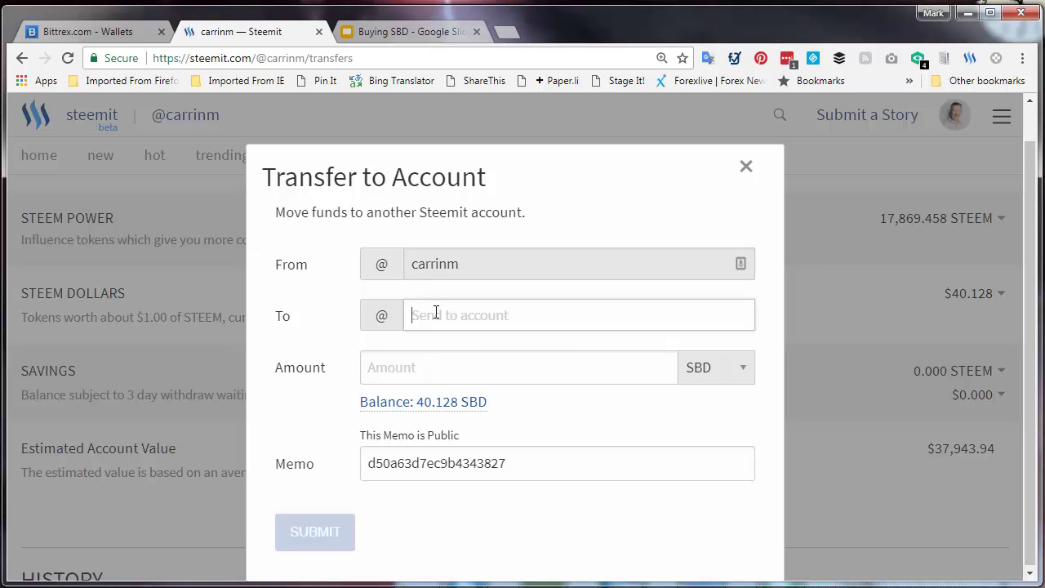
text(bittrex)
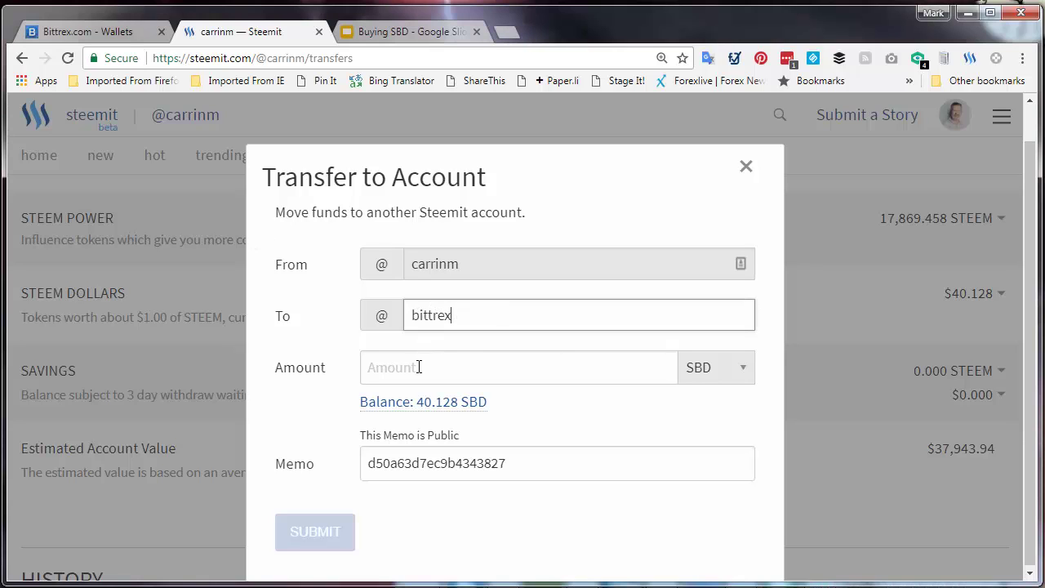
click(419, 367)
text(20)
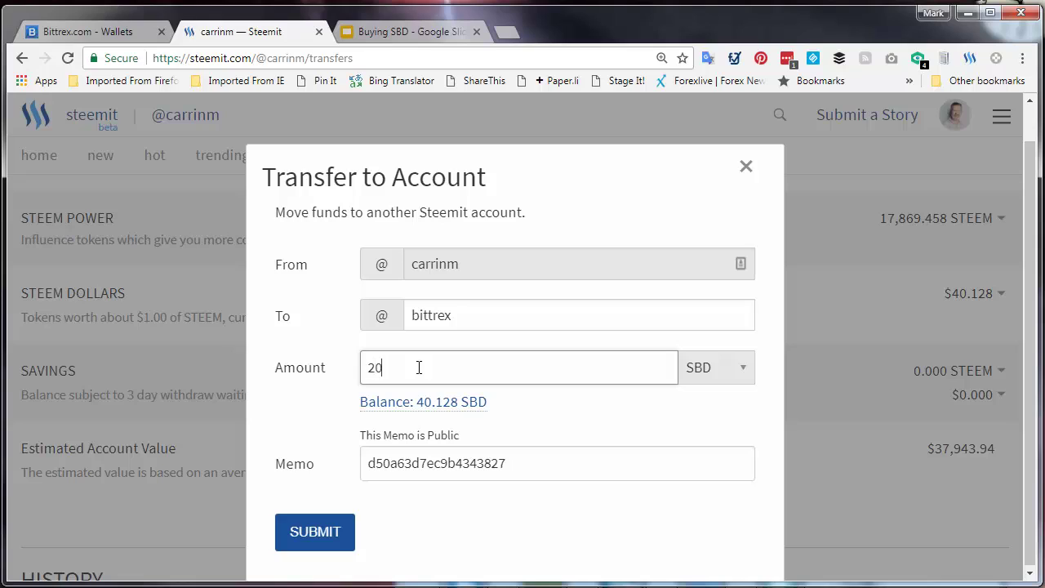
click(345, 400)
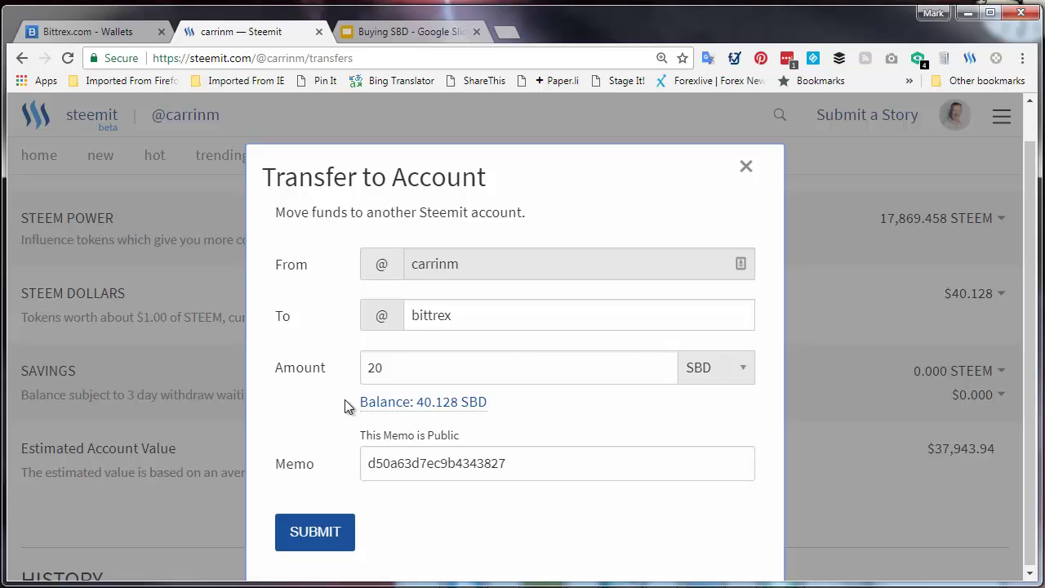
- Submit the SBD transfer, authorising it by signing in, and check its entry in the wallet history
click(311, 538)
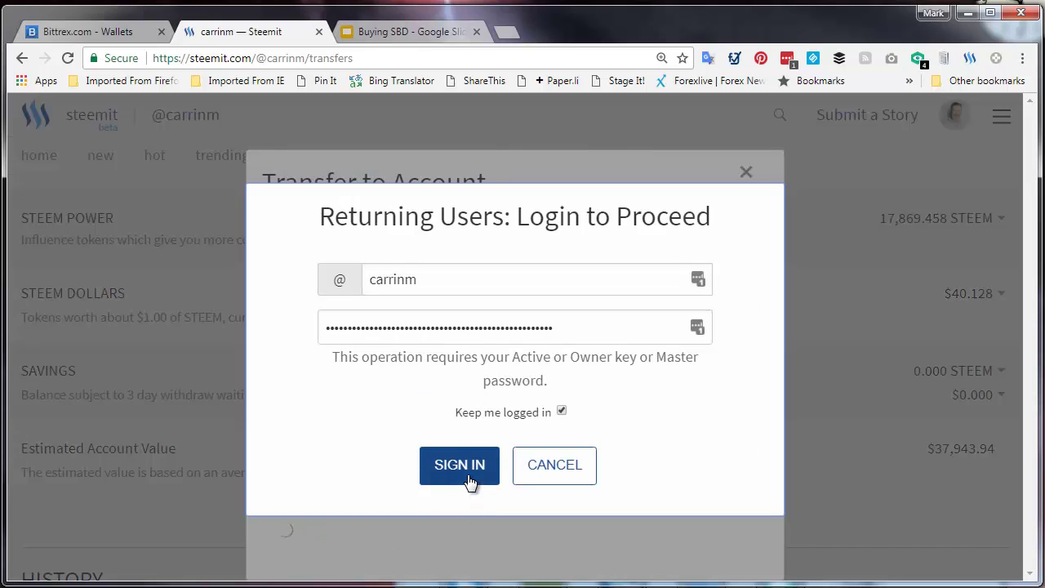
click(470, 480)
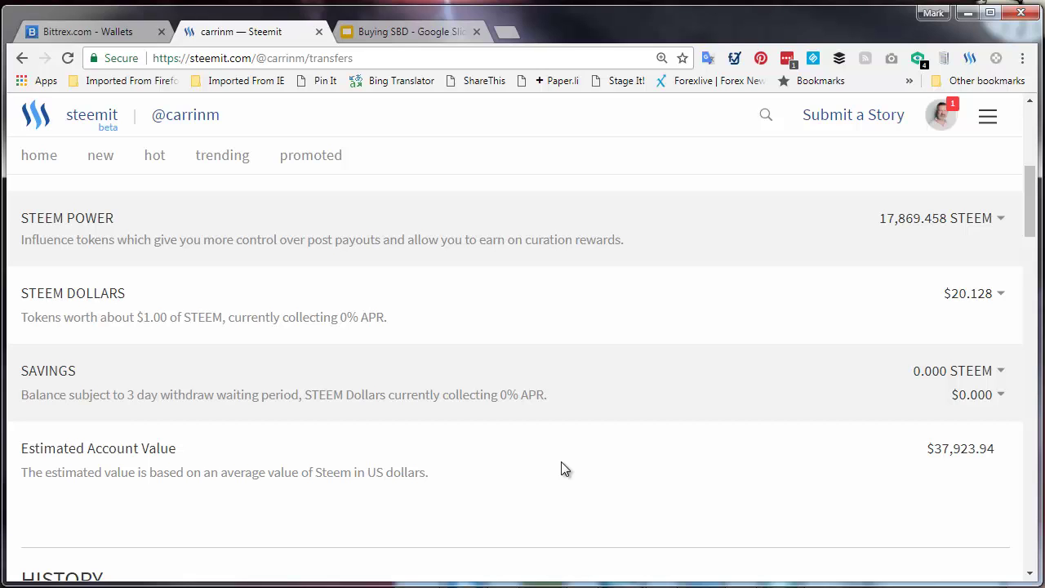
scroll(561, 461, down, 4)
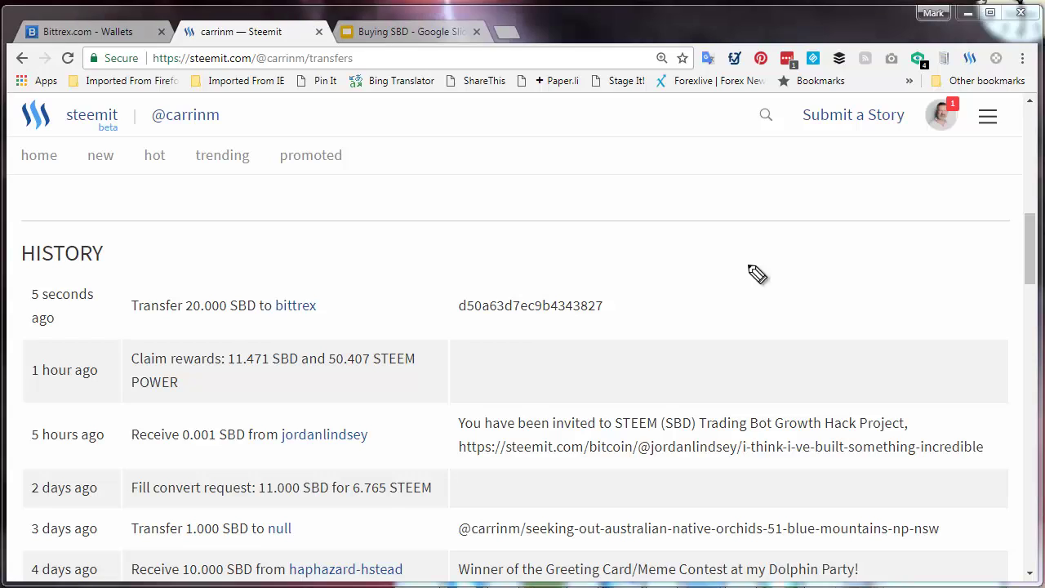
drag(136, 319, 330, 318)
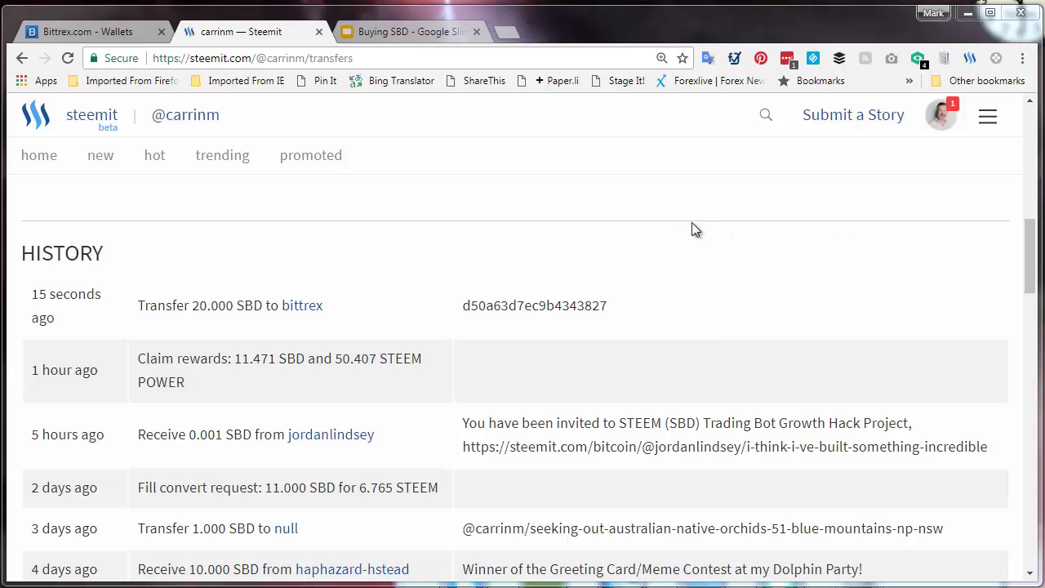
- Return to Bittrex and close the SteemDollars deposit details
click(92, 33)
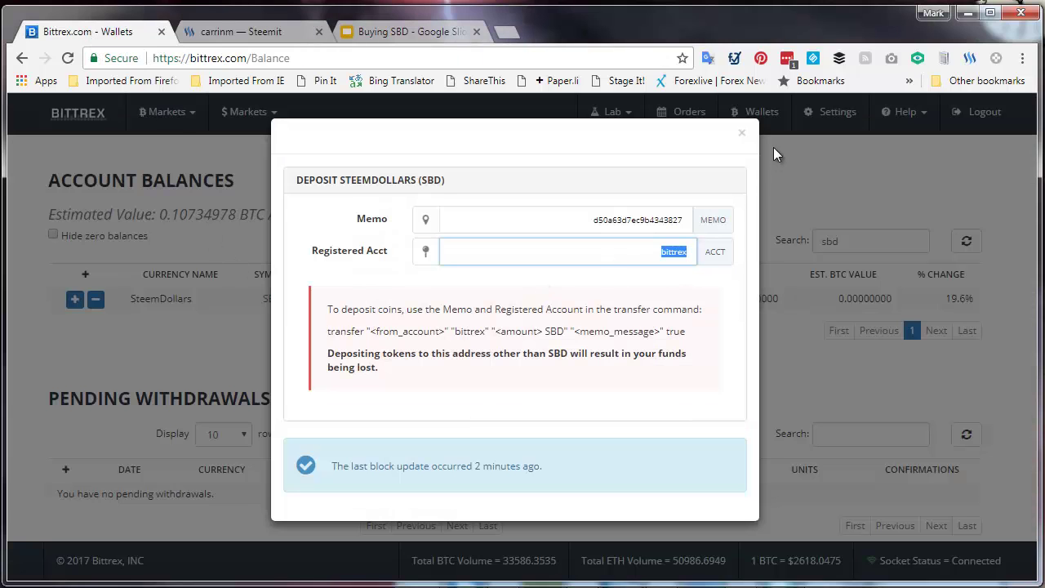
click(743, 133)
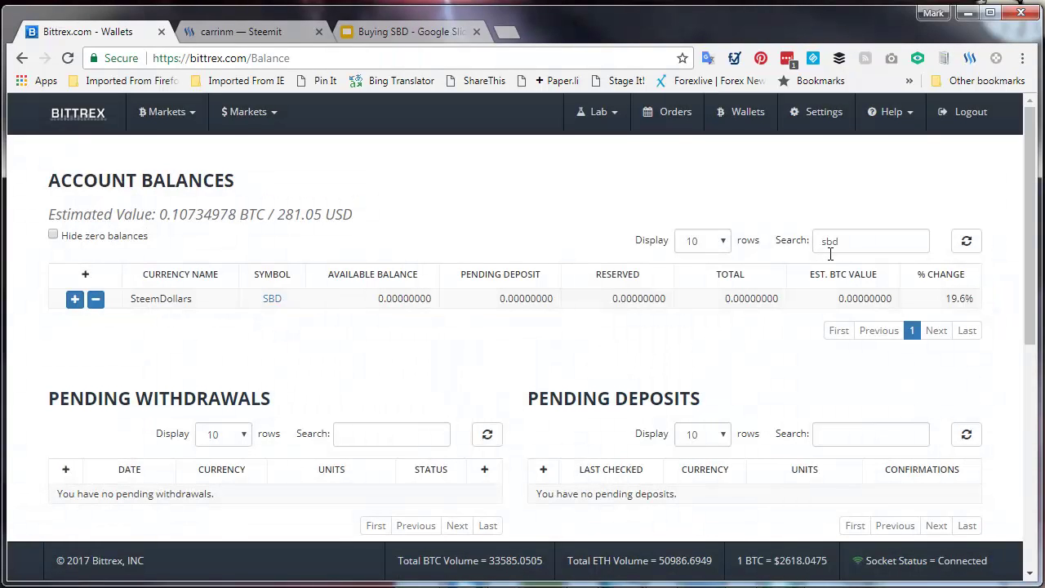
- Reopen the wallets page and check the pending deposits and deposit history for the transferred SBD
click(147, 120)
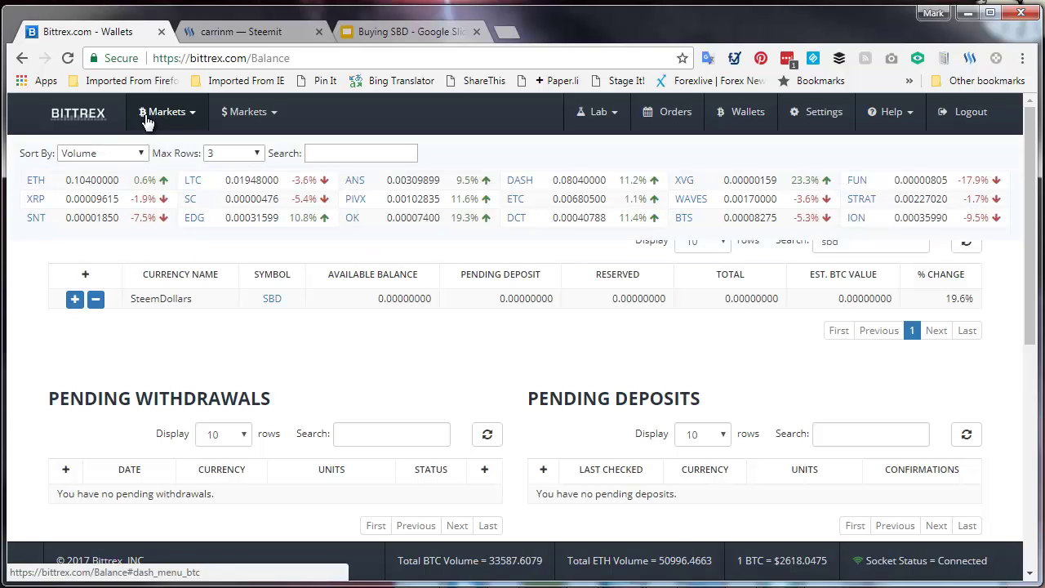
click(74, 128)
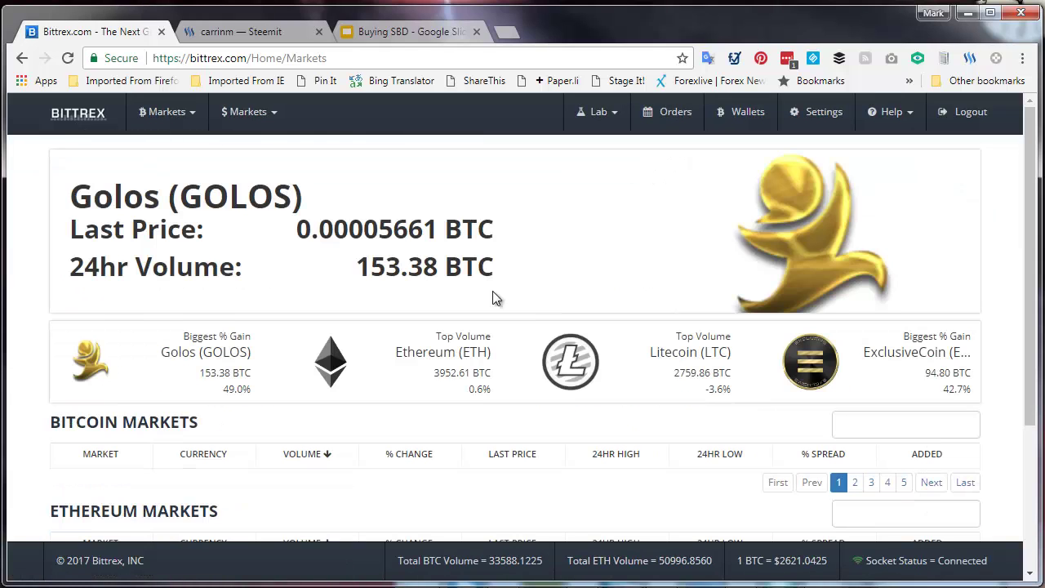
click(739, 128)
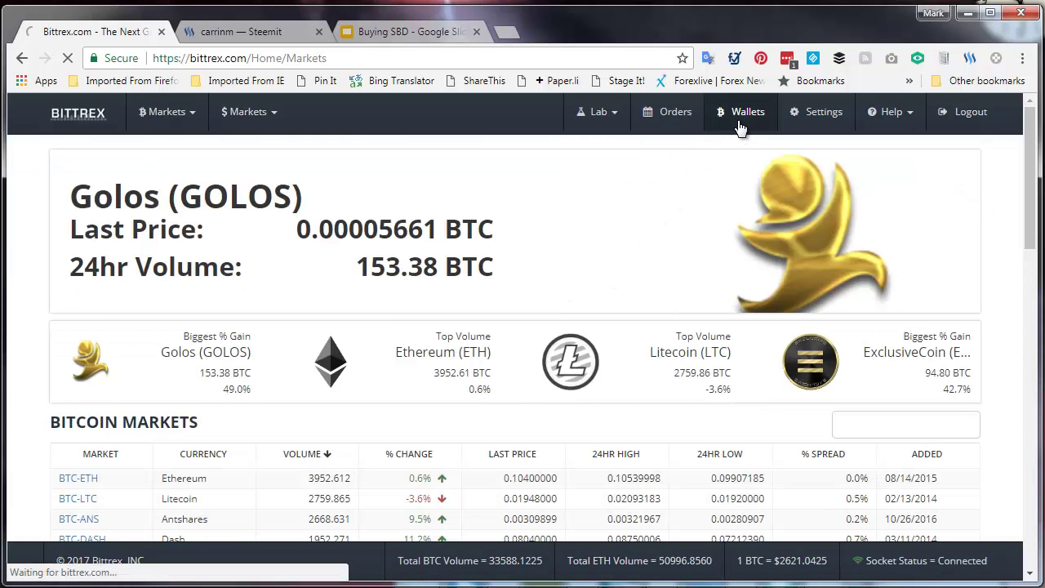
scroll(578, 318, down, 1)
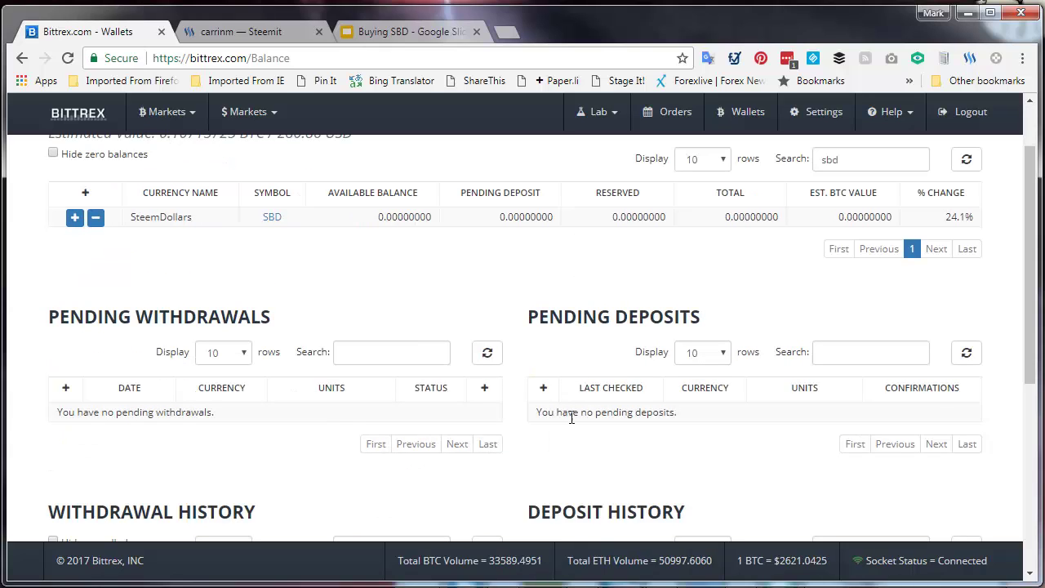
click(612, 415)
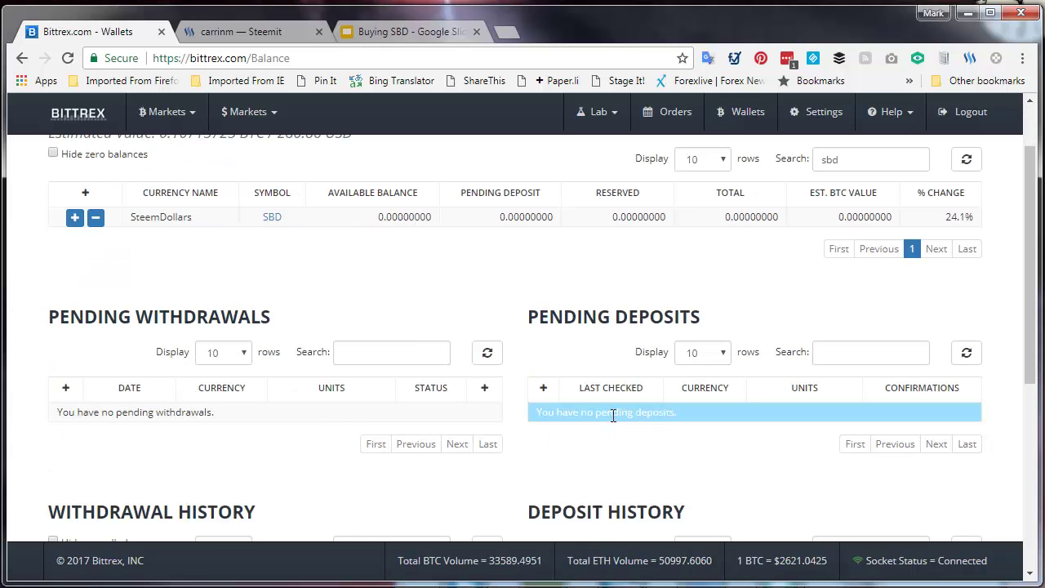
scroll(613, 415, down, 2)
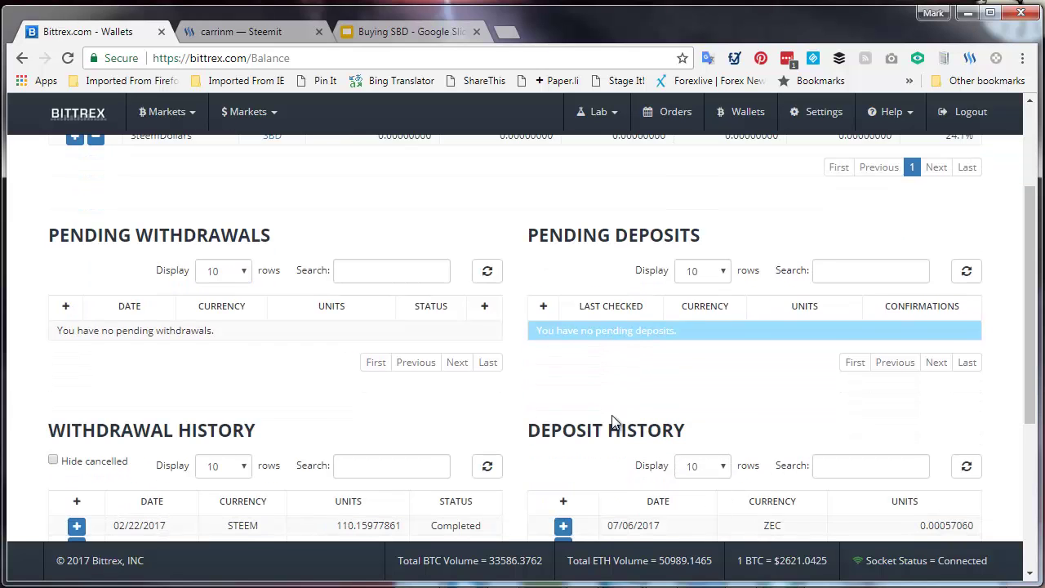
scroll(611, 415, down, 3)
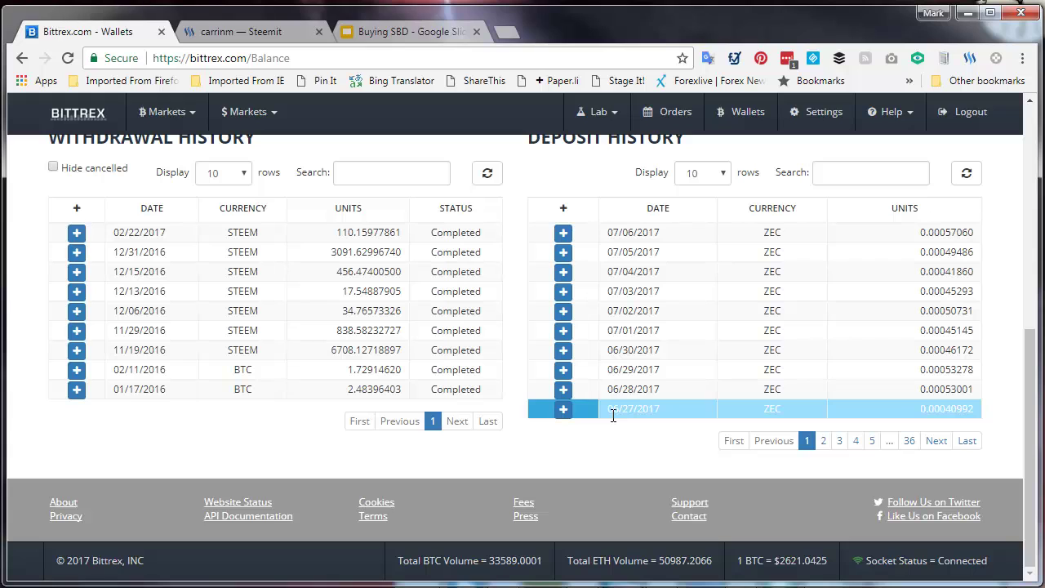
scroll(356, 450, up, 1)
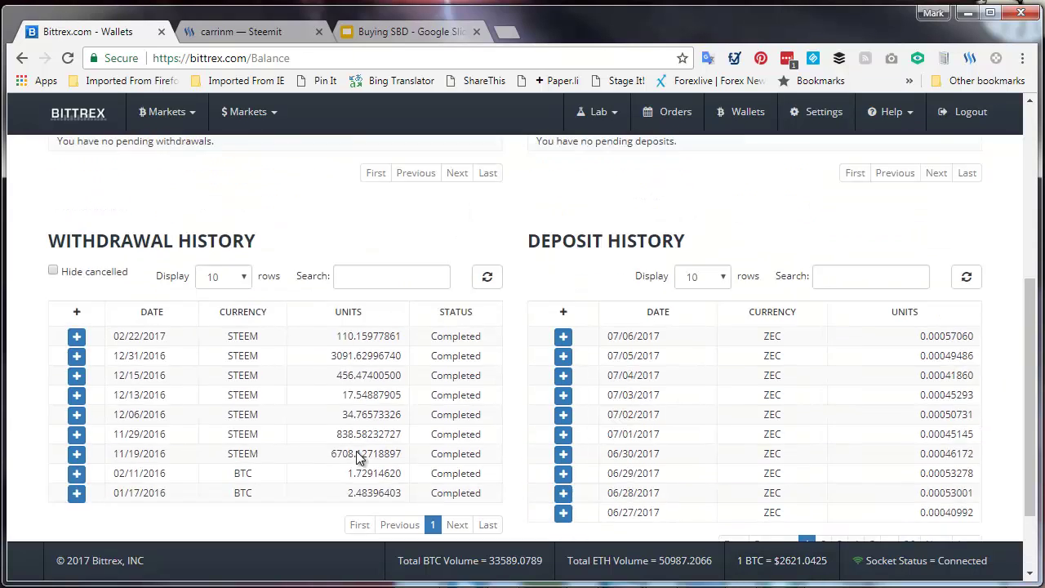
scroll(356, 454, up, 4)
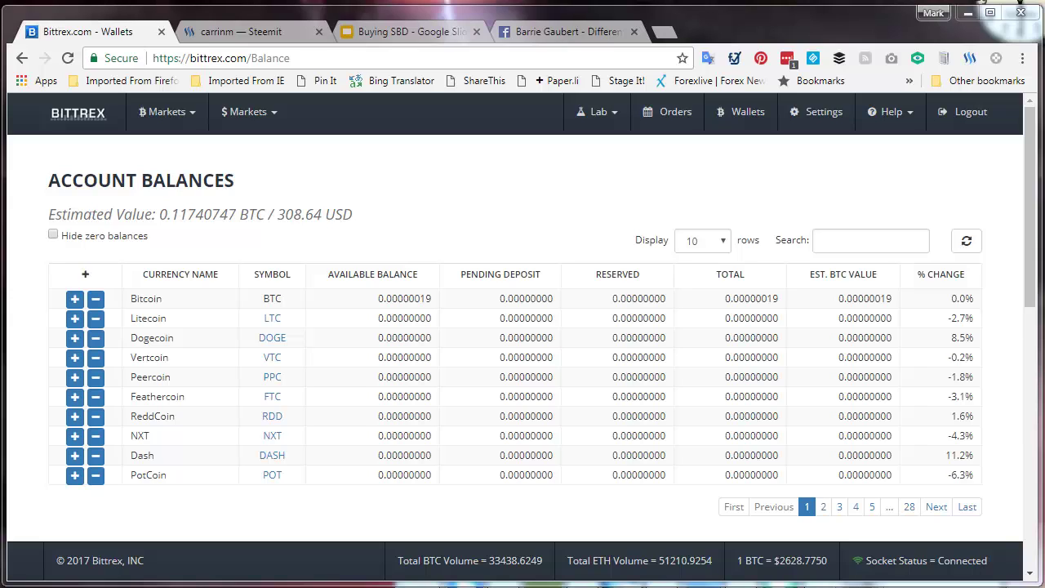
- Filter the account balances by sbd and check the available SteemDollars balance
click(822, 242)
text(Ebd)
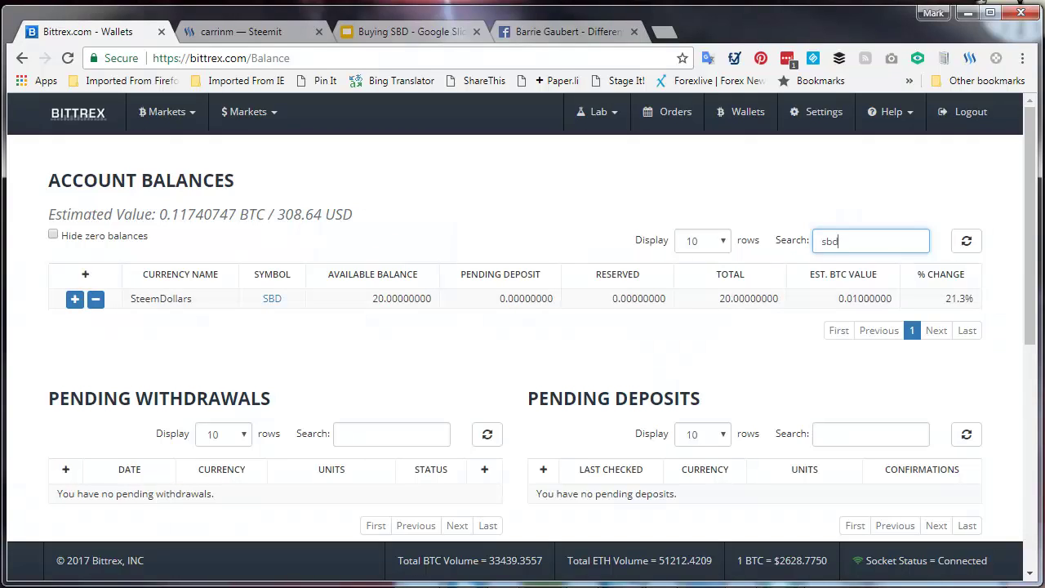
drag(348, 320, 441, 320)
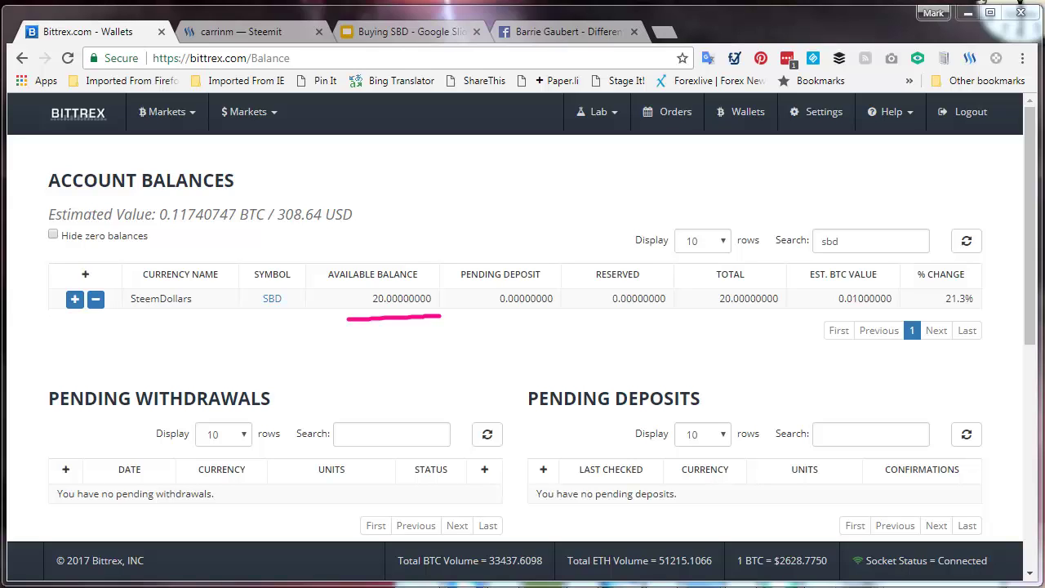
key(Escape)
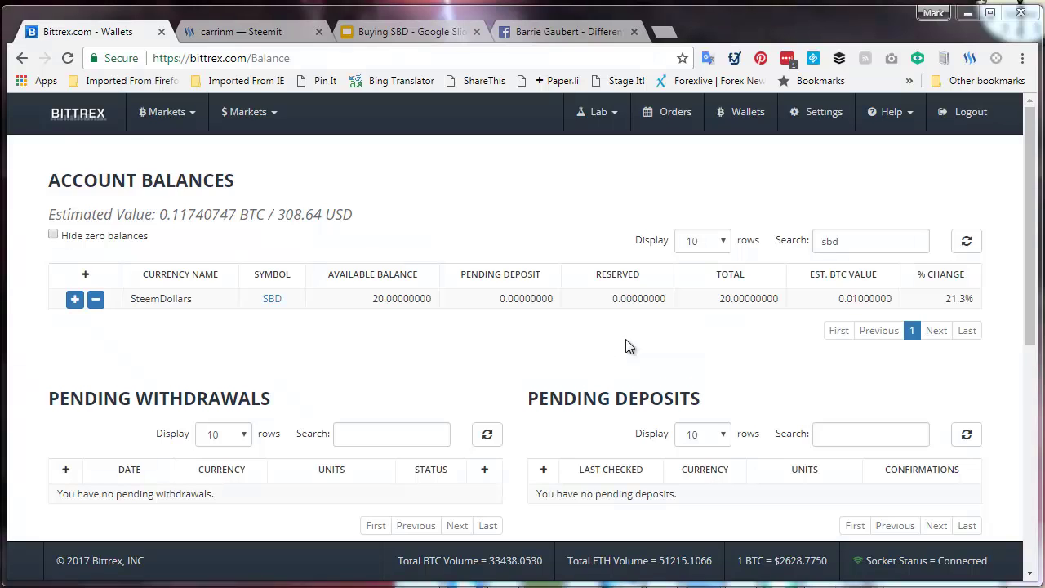
- Search the bitcoin markets for sbd and open the SteemDollars market
click(158, 126)
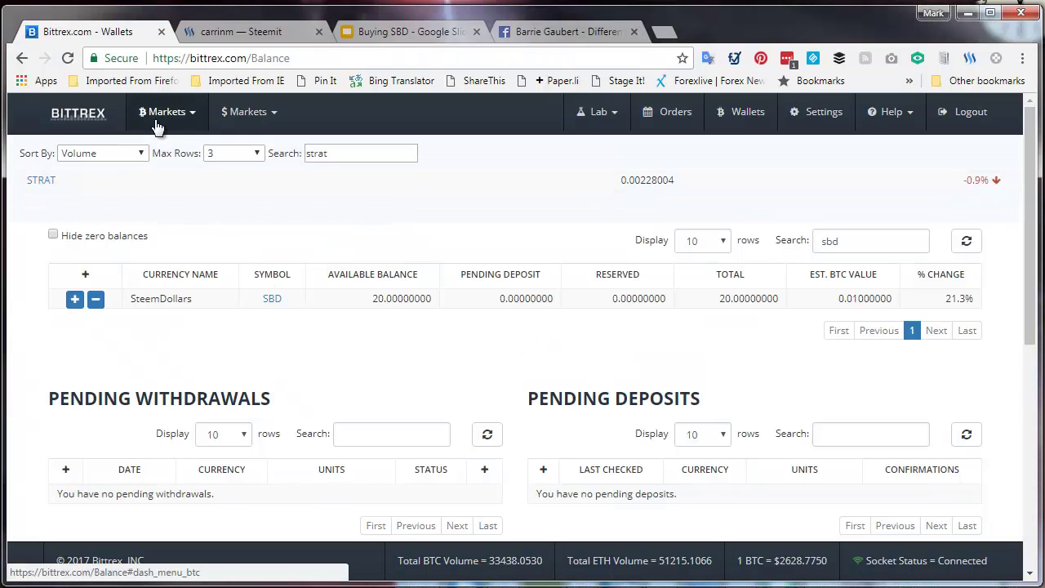
double_click(316, 155)
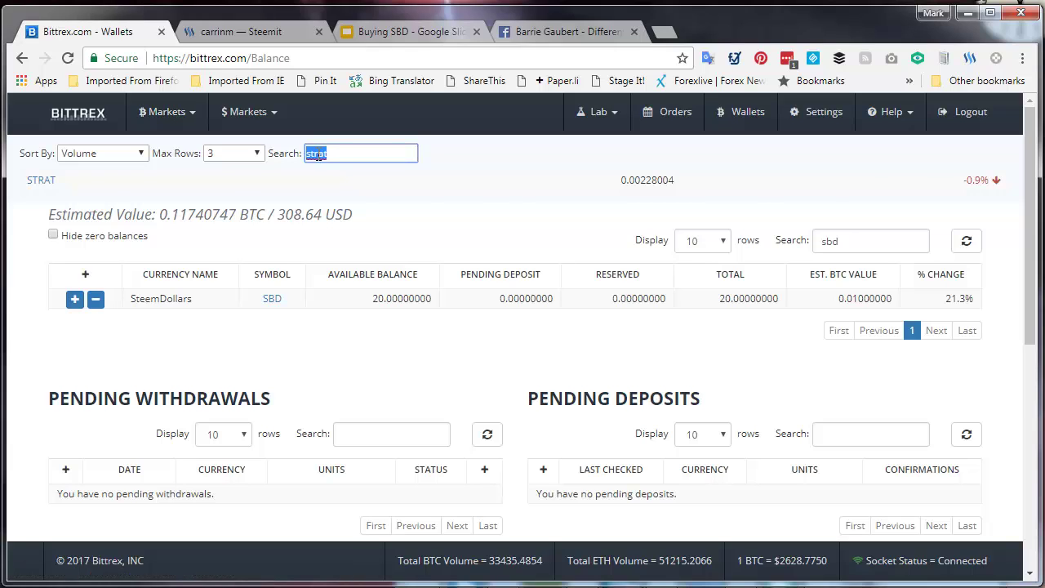
text(sbd)
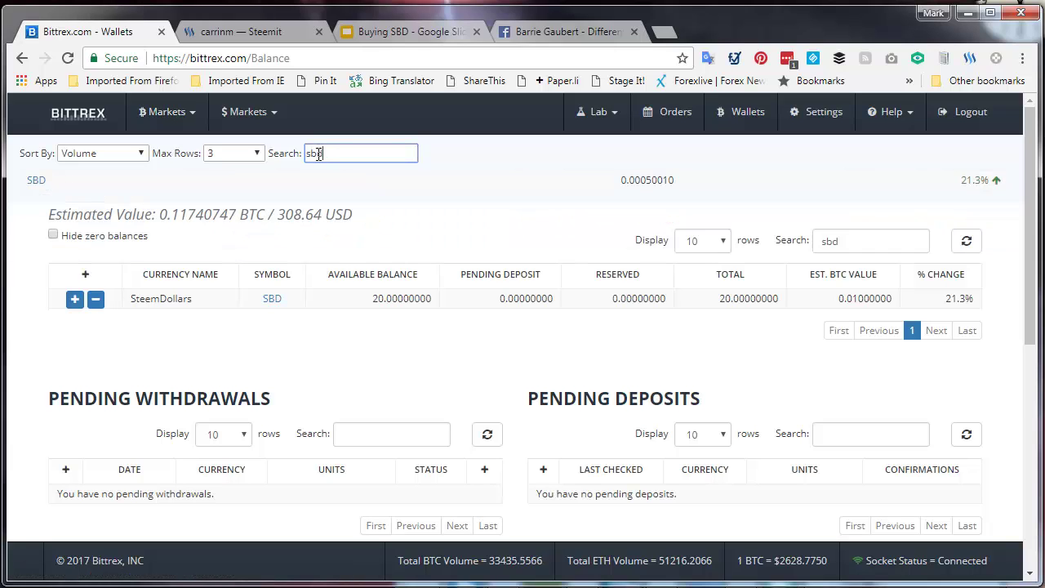
click(36, 182)
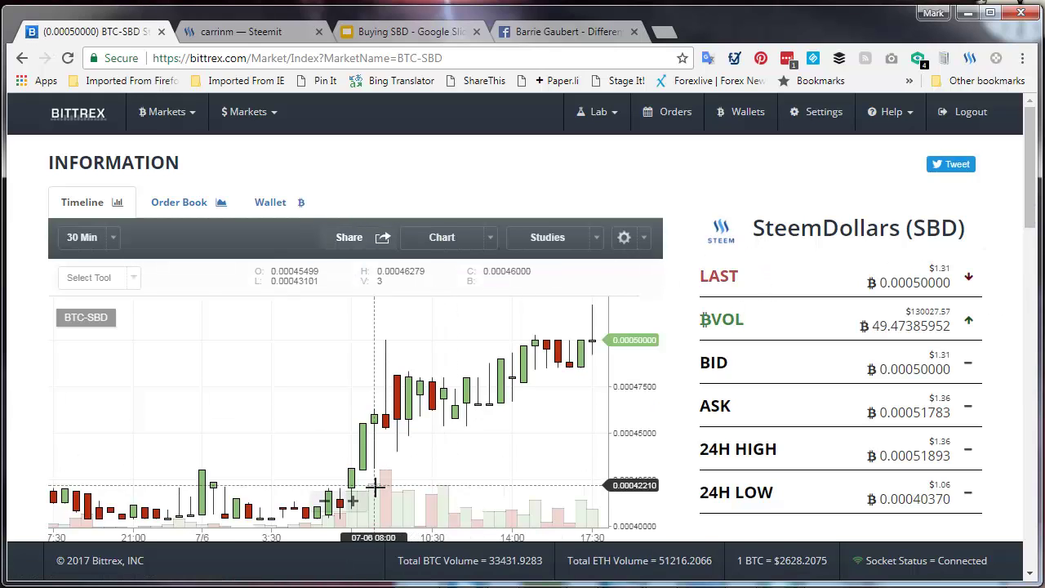
click(114, 245)
click(114, 245)
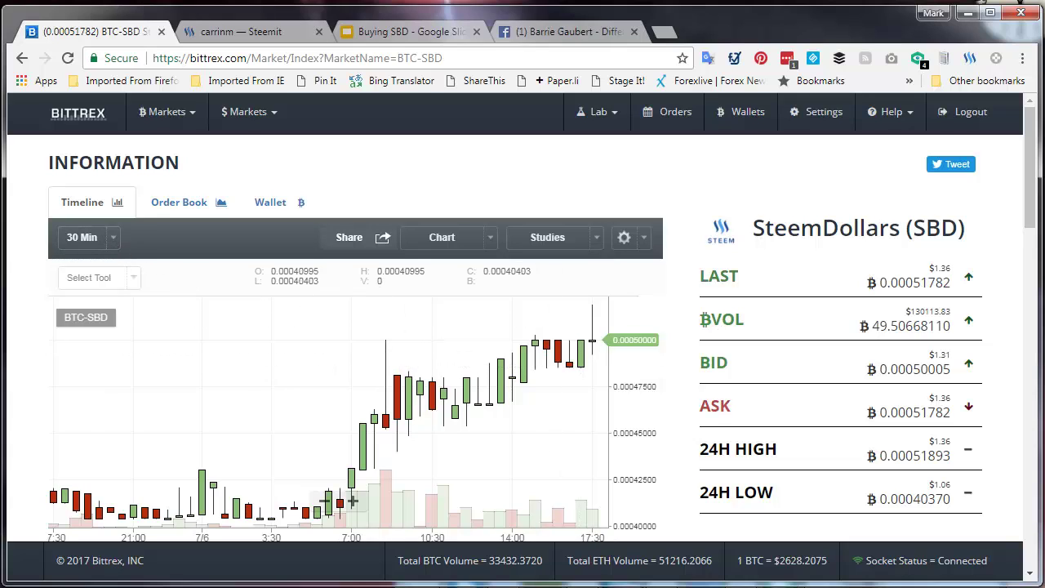
- Check the SteemDollars sell form, then put the market's bid price 0.00050007 into Calculator as the first term of an addition
drag(1036, 191, 1036, 282)
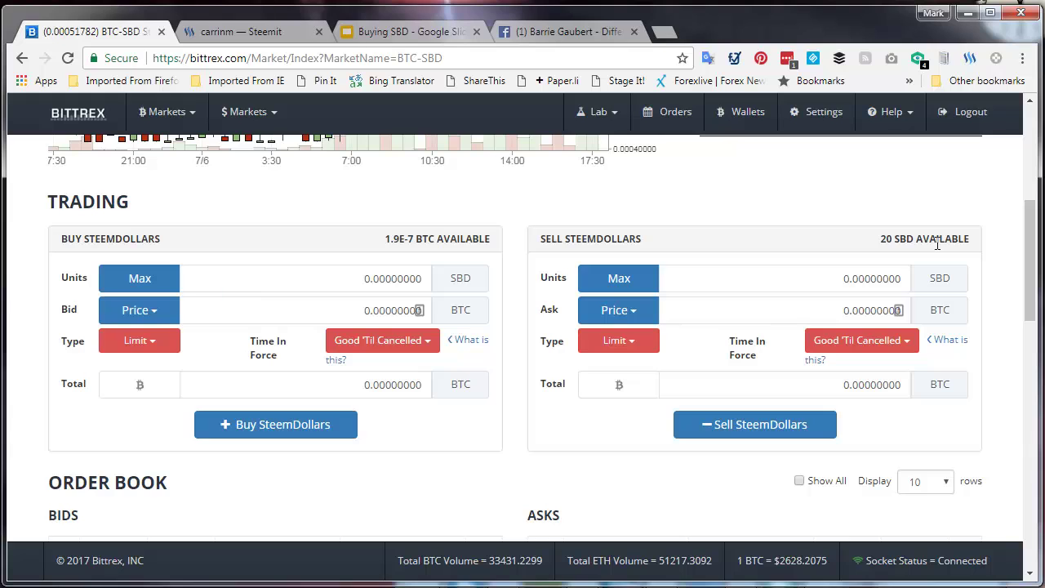
drag(1031, 244, 1039, 156)
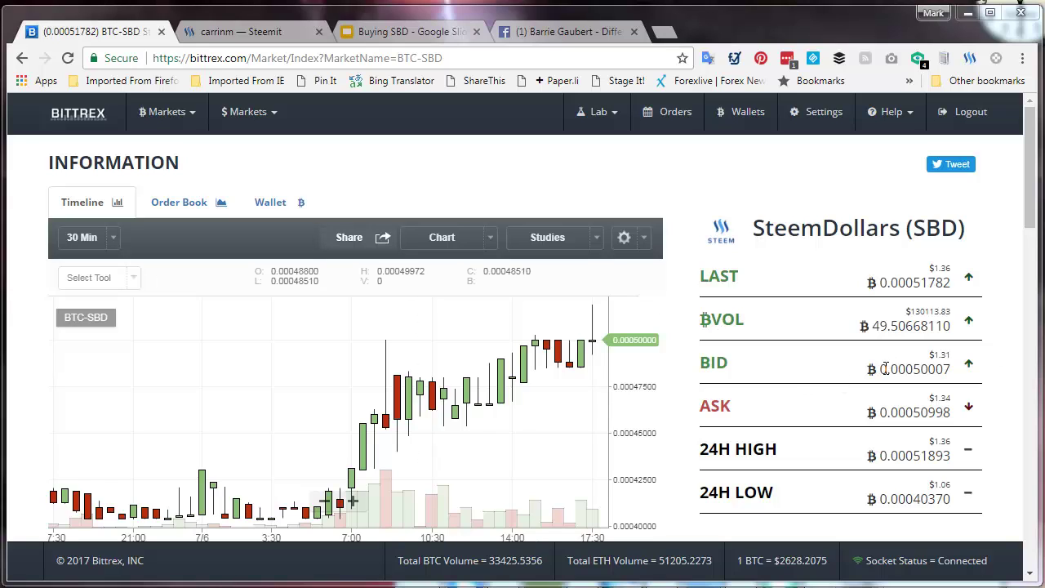
drag(881, 369, 951, 370)
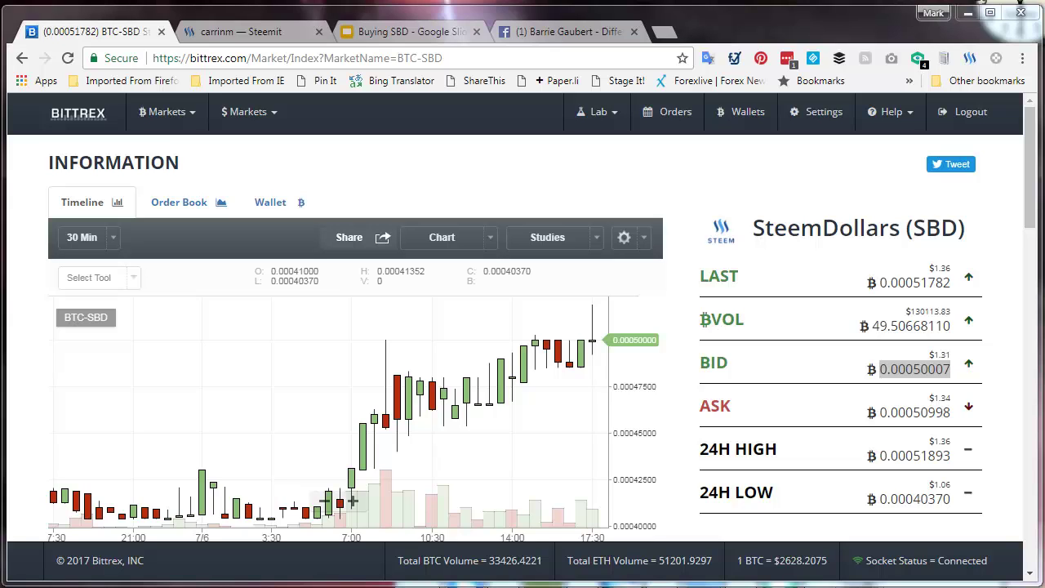
drag(2, 195, 449, 226)
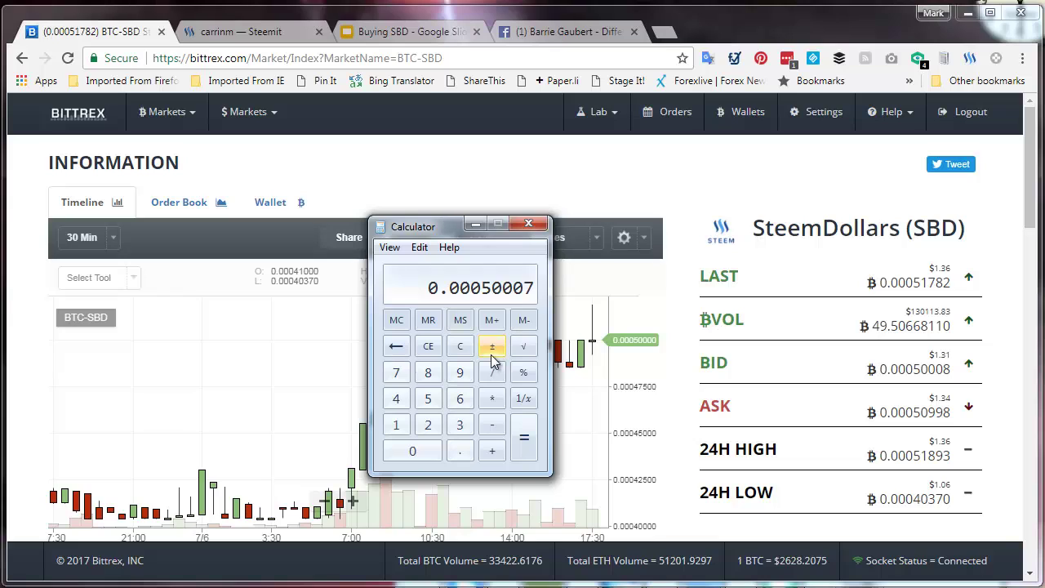
click(492, 450)
- Copy the ask price 0.00050998 from the Bittrex market and add it to the bid price in Calculator
click(882, 412)
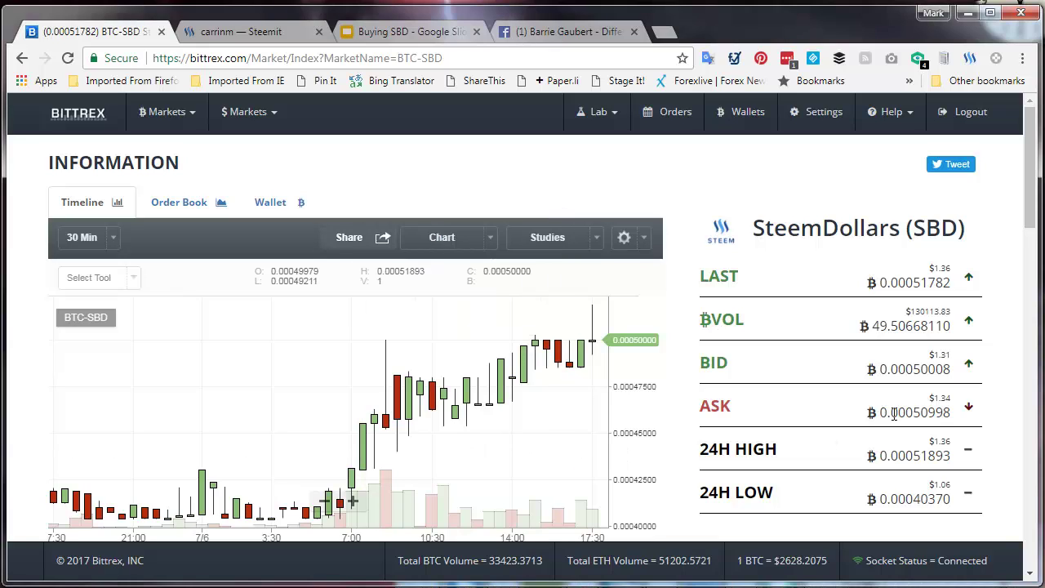
drag(880, 412, 953, 415)
key(ctrl+c)
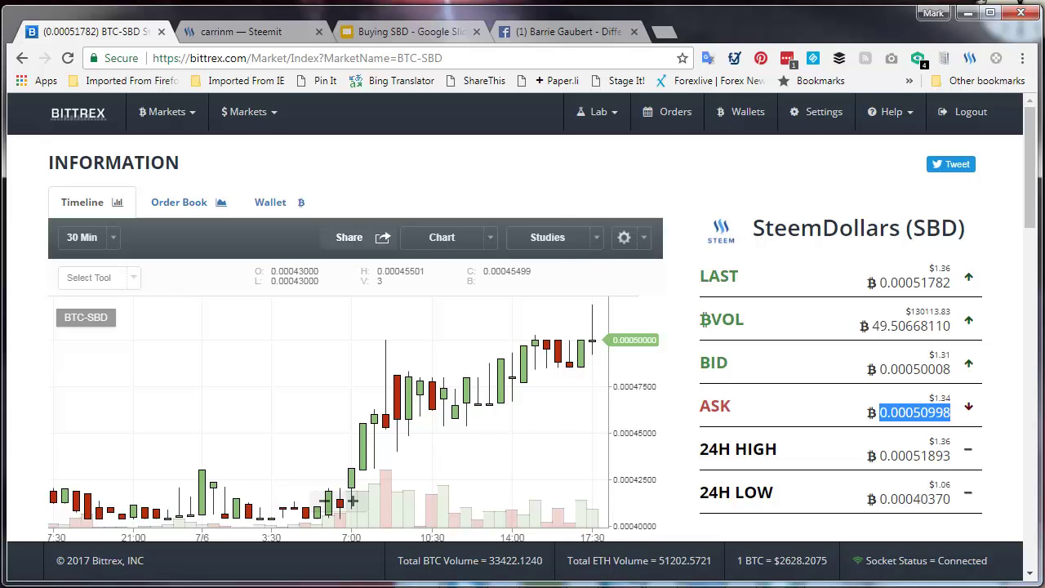
key(alt+Tab)
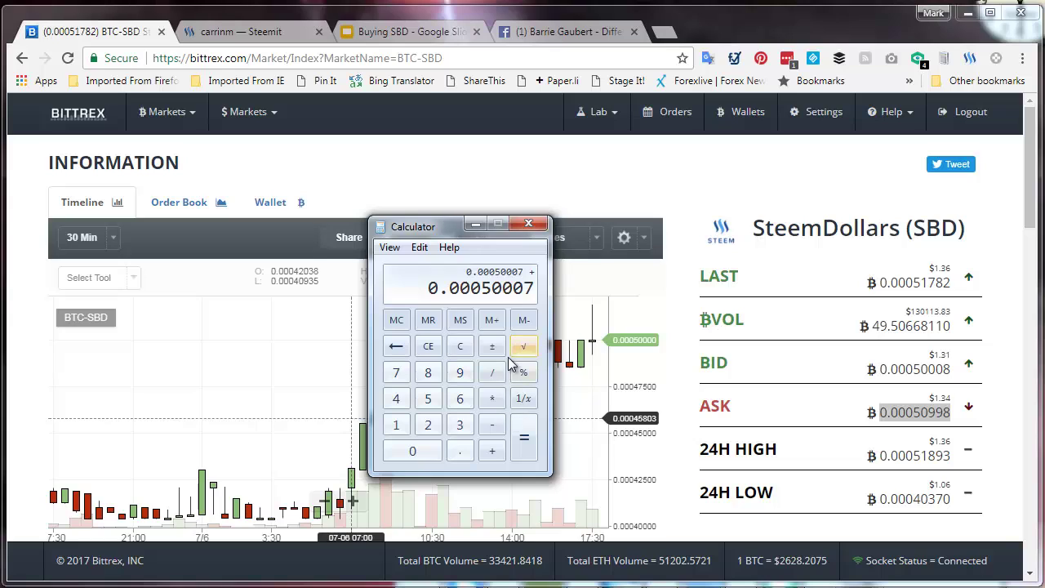
click(418, 247)
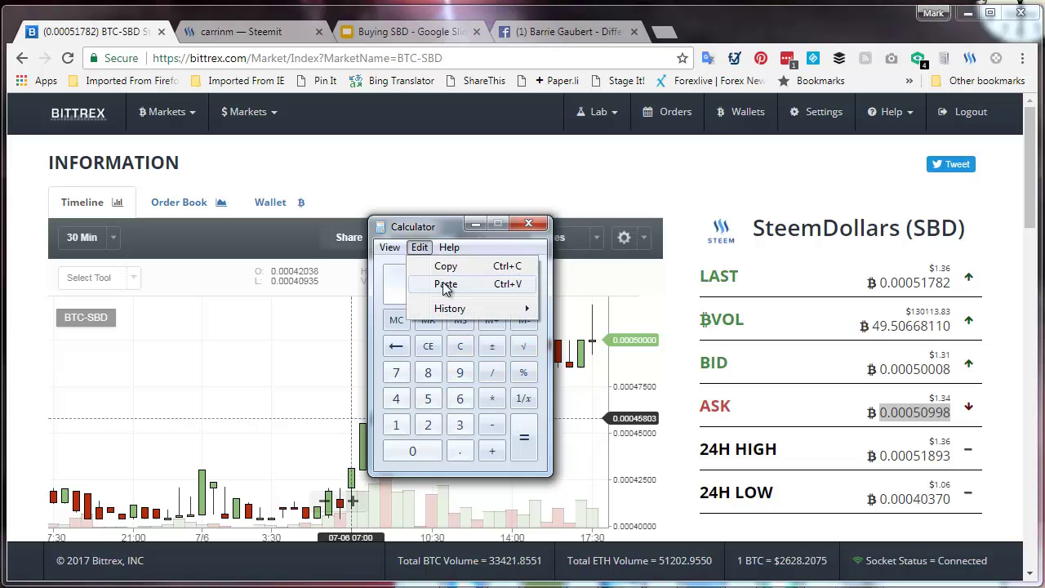
click(447, 283)
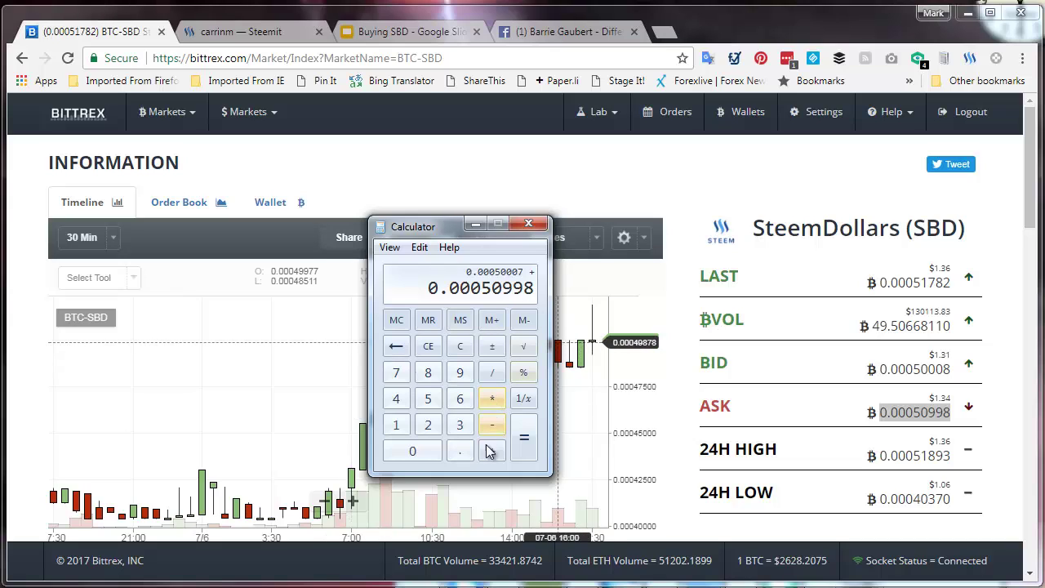
click(518, 445)
- Divide the sum of the two prices by 2 and copy the resulting average
click(492, 373)
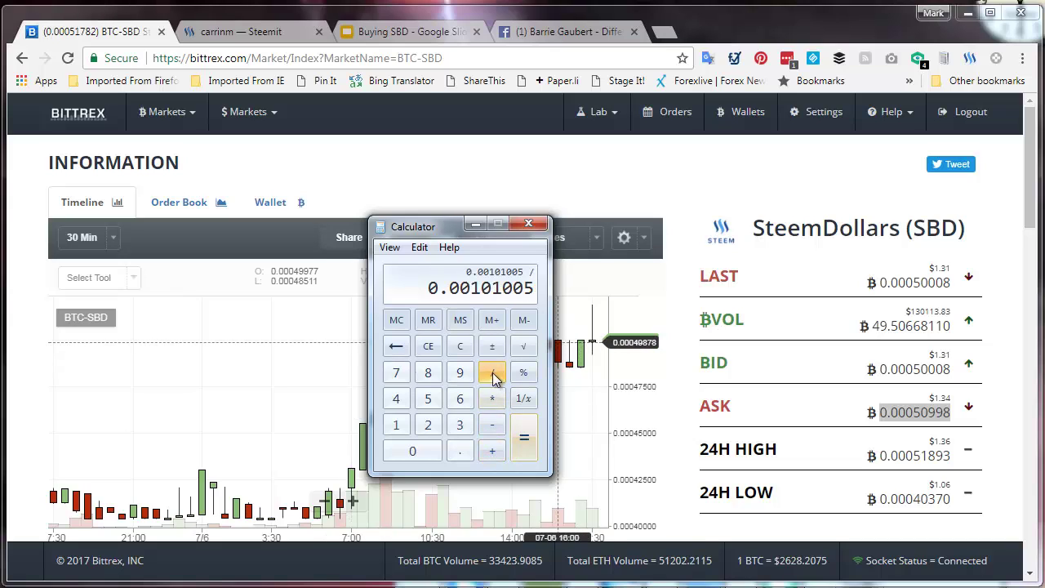
click(435, 430)
click(517, 453)
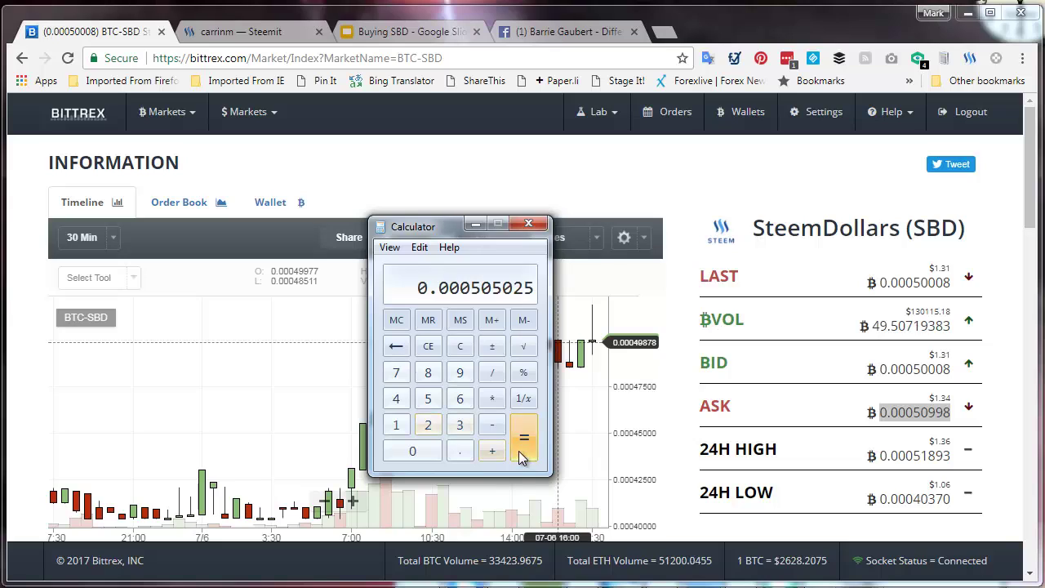
click(420, 249)
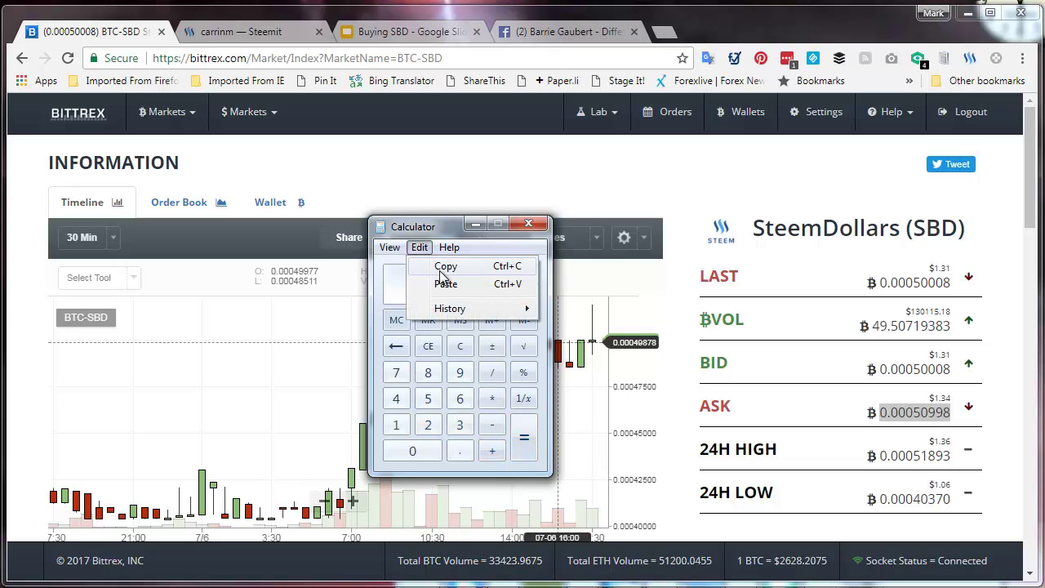
click(446, 267)
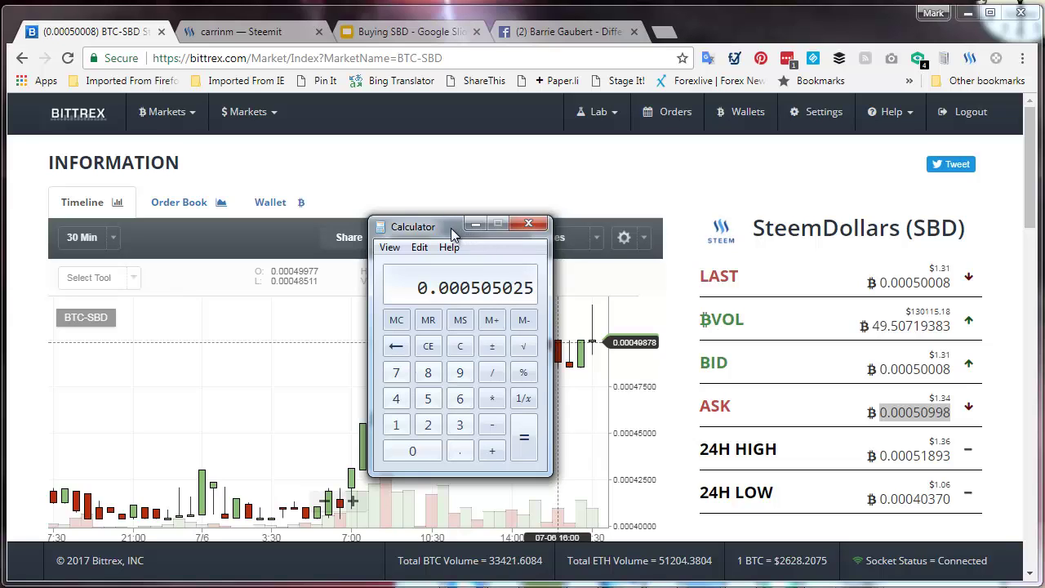
- Paste the average 0.000505025 as the ask price in the Bittrex SteemDollars sell form and bring Calculator back to compare it
drag(454, 235, 0, 261)
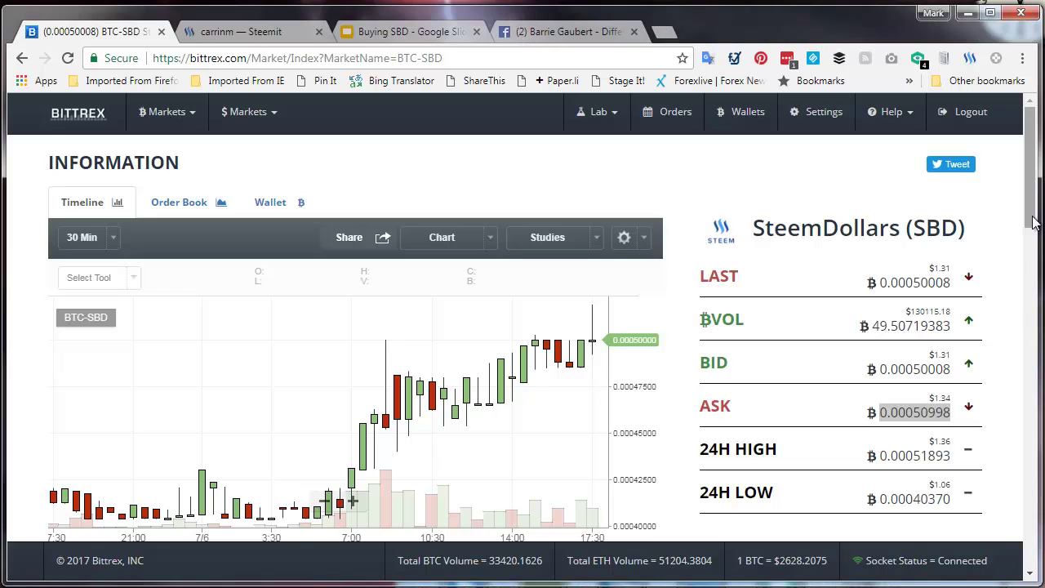
drag(1031, 219, 1030, 291)
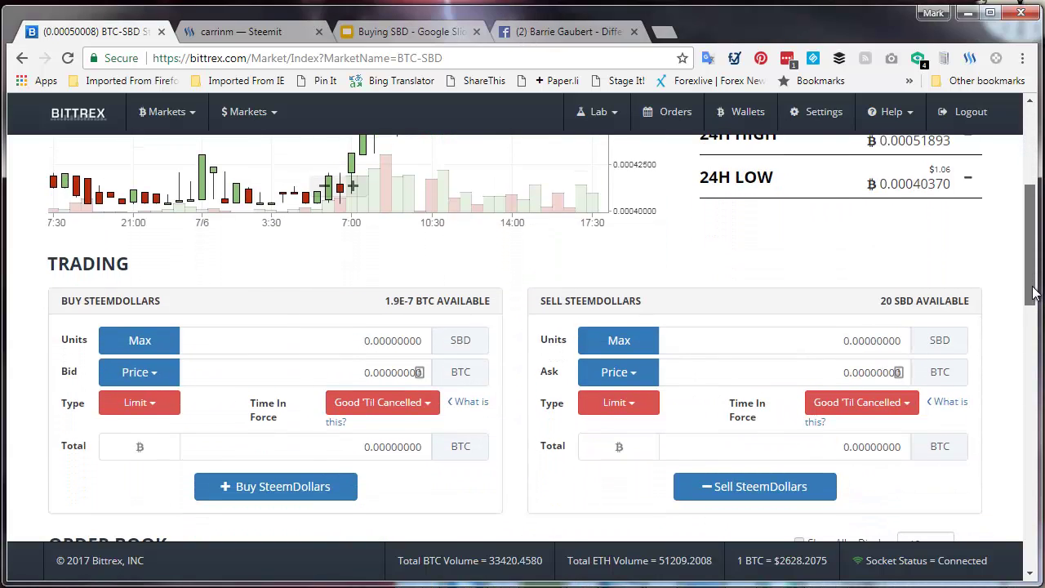
click(823, 372)
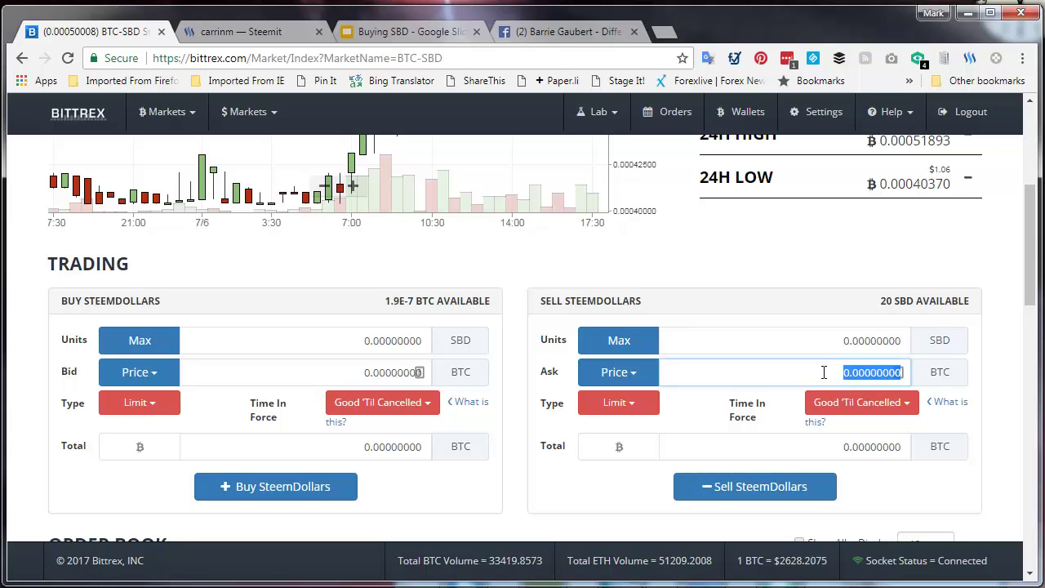
key(ctrl+v)
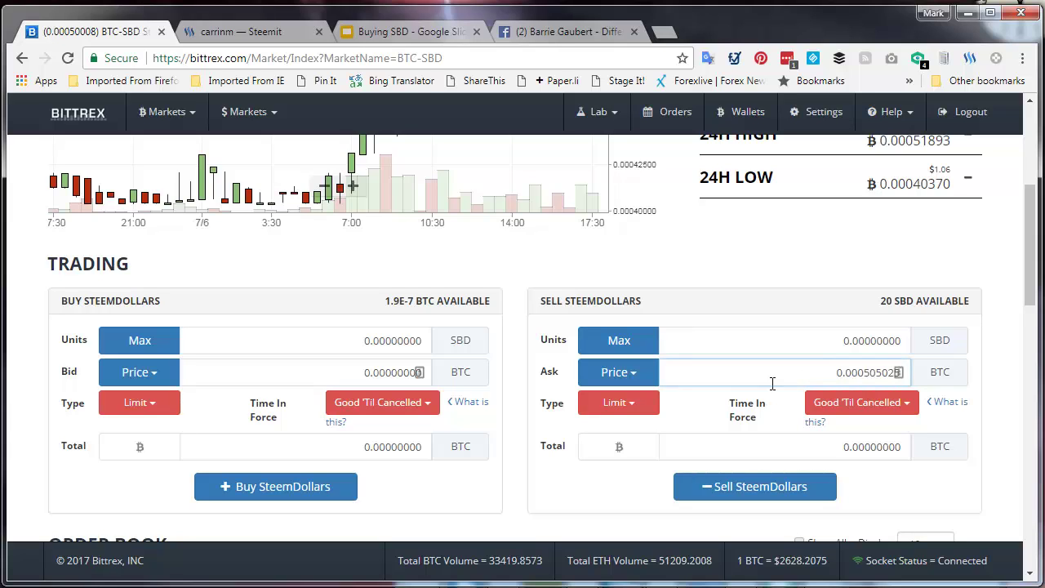
key(alt+Tab)
drag(396, 271, 666, 271)
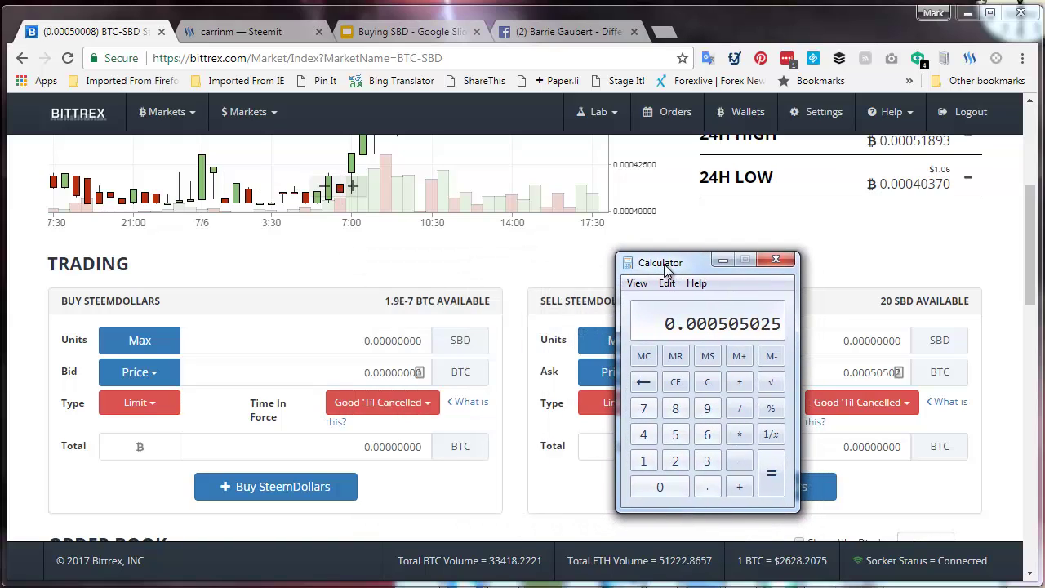
- Place and confirm a limit sell order for the maximum 20 SBD at 0.00050502 BTC, good 'til cancelled
key(alt+Tab)
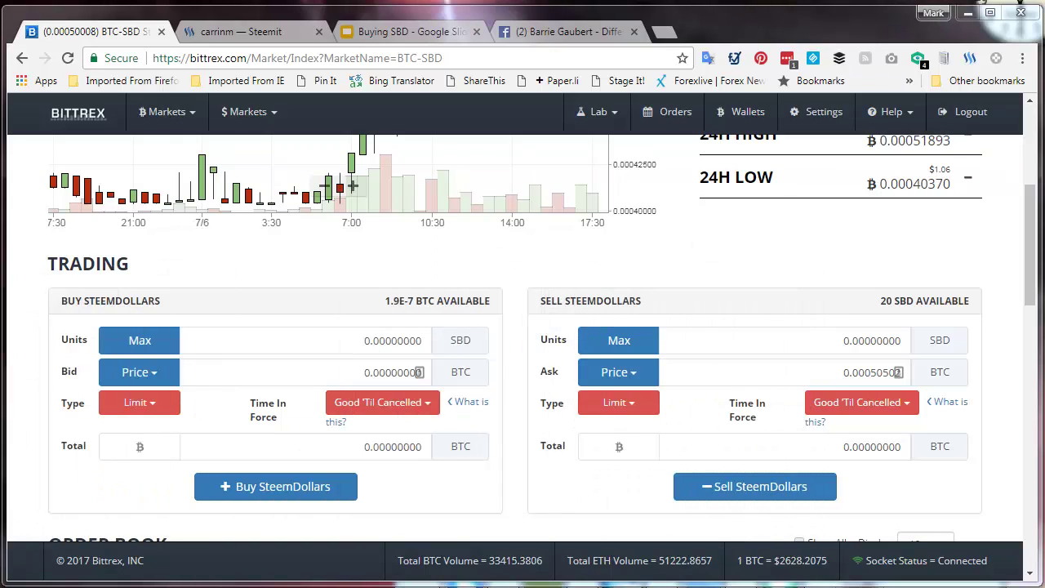
click(627, 351)
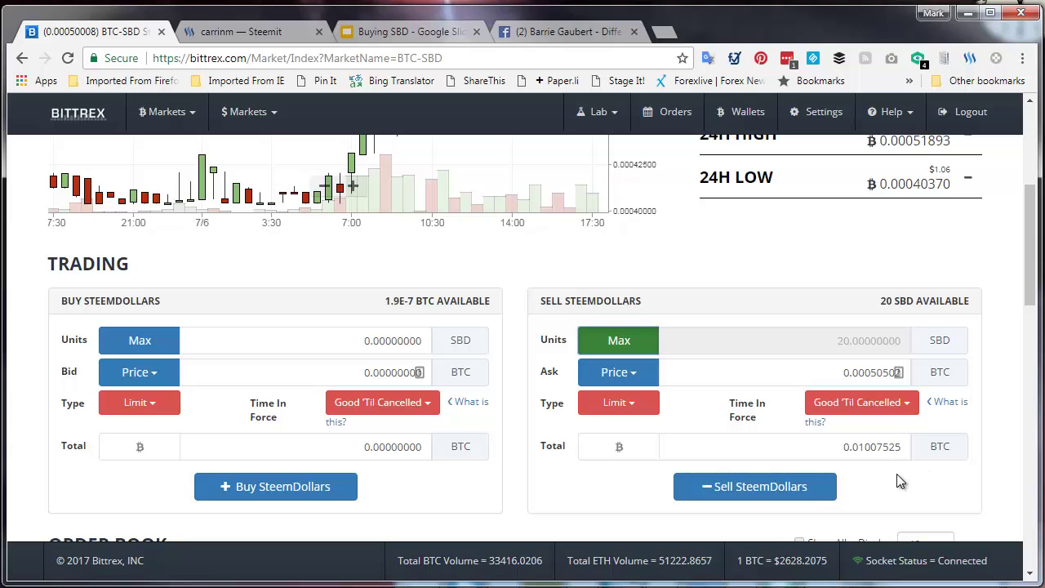
click(796, 493)
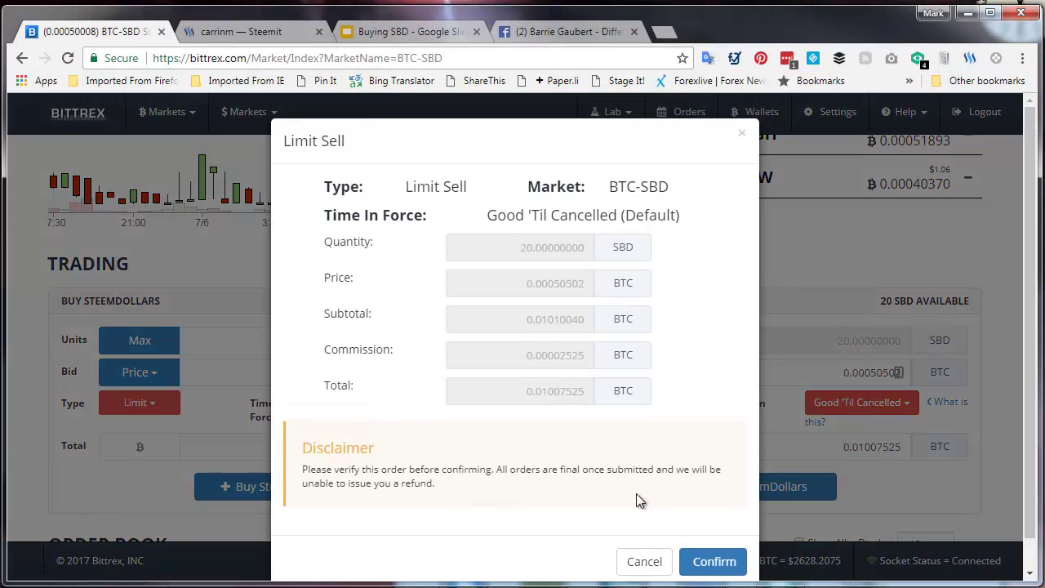
click(710, 562)
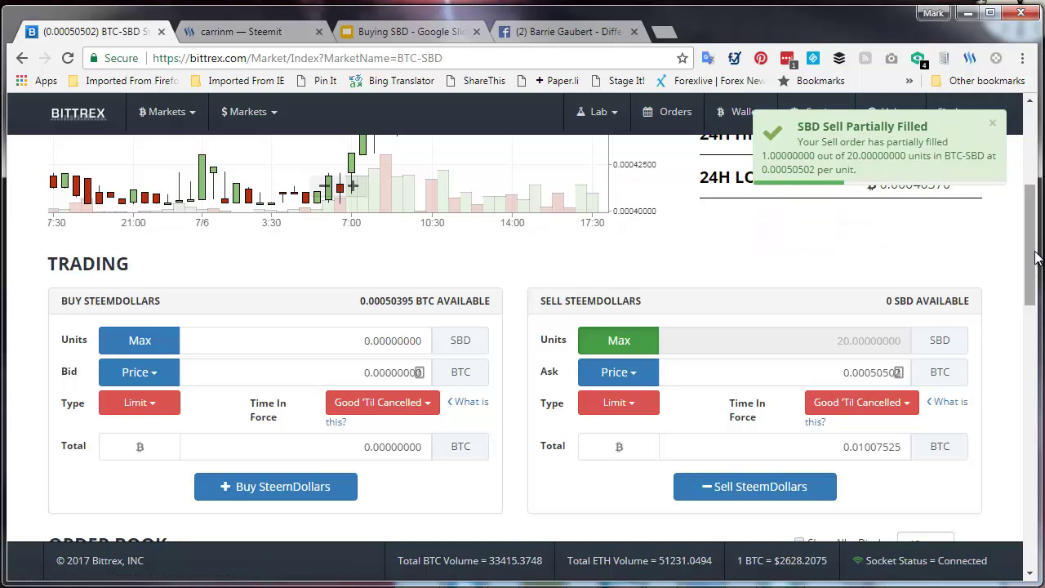
- Check the placed sell order in the SBD order book and open orders, and review the market history
drag(1036, 250, 1041, 339)
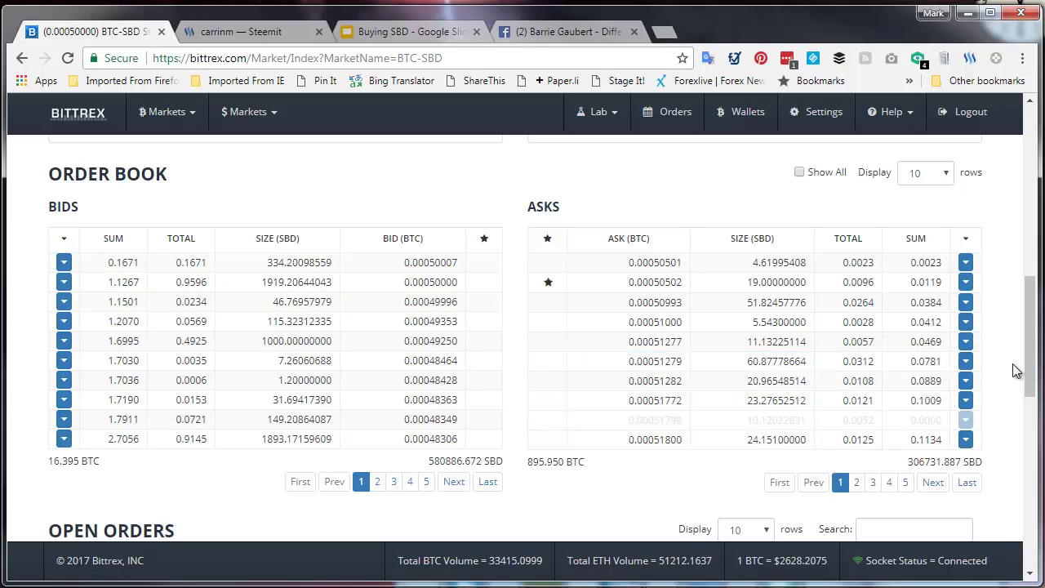
drag(1030, 361, 1035, 418)
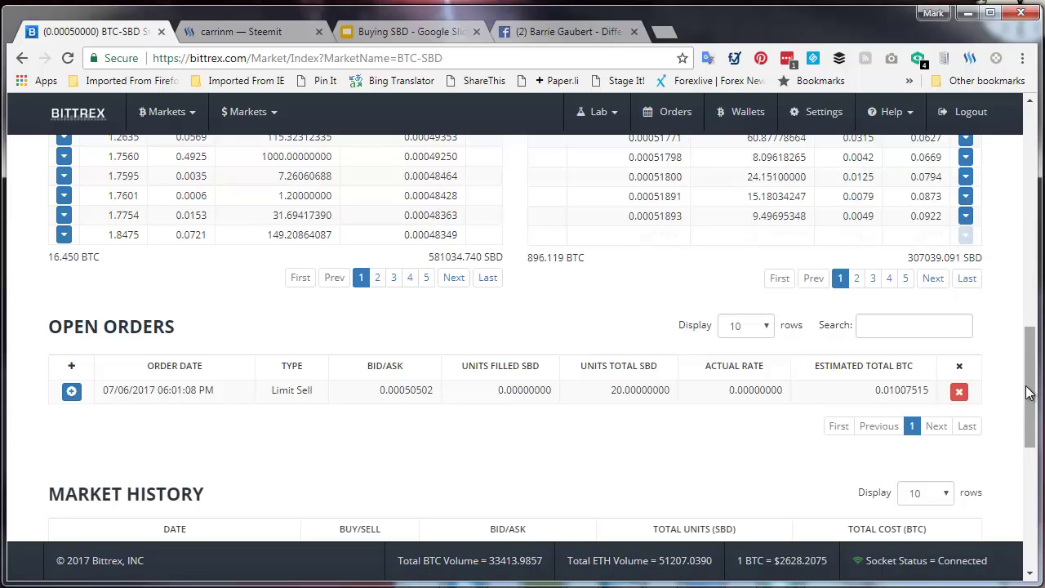
scroll(1034, 412, down, 1)
drag(1034, 416, 1039, 437)
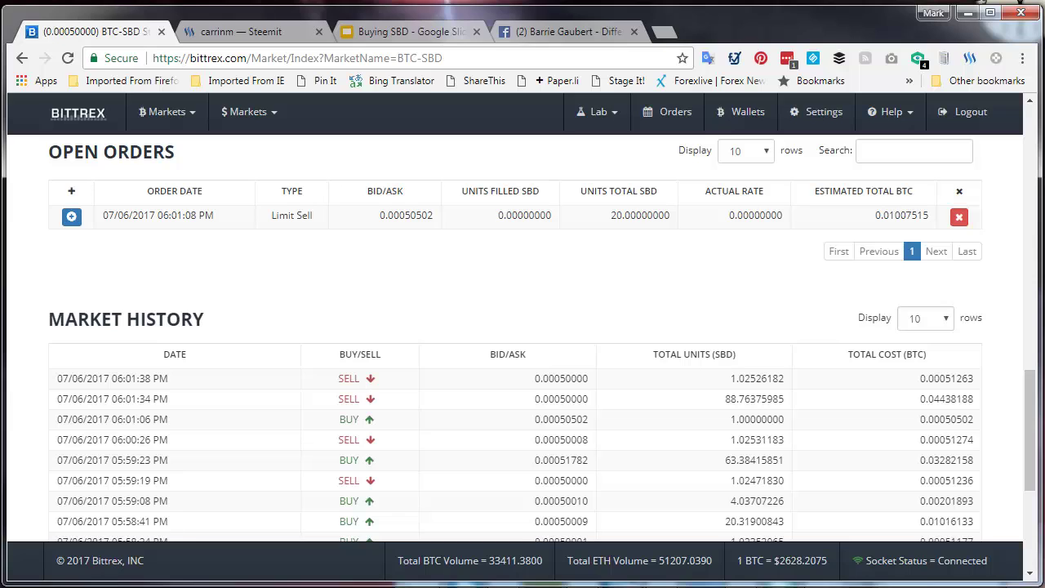
key(alt+Tab)
drag(227, 303, 336, 306)
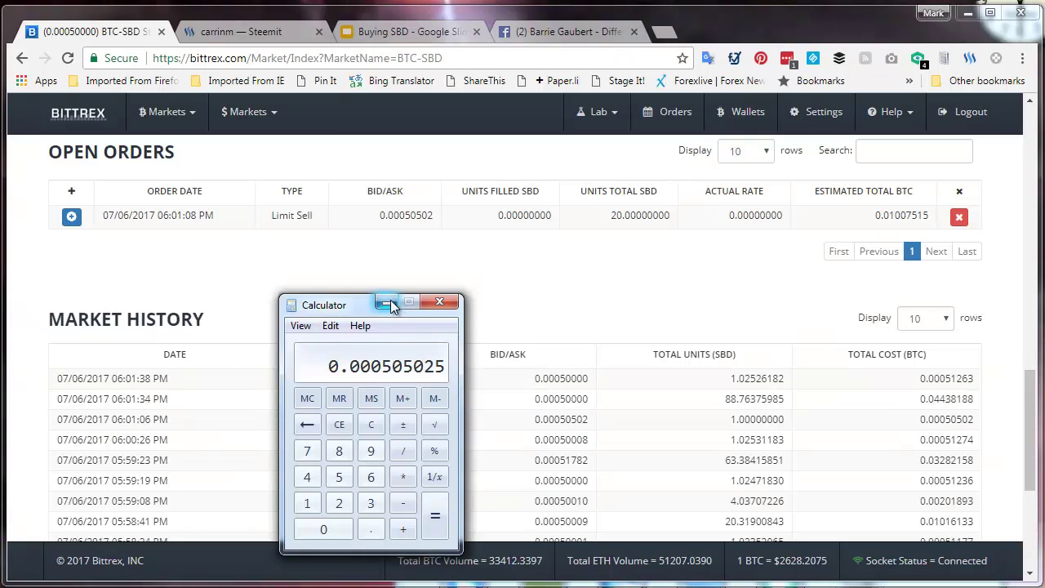
drag(3, 315, 0, 315)
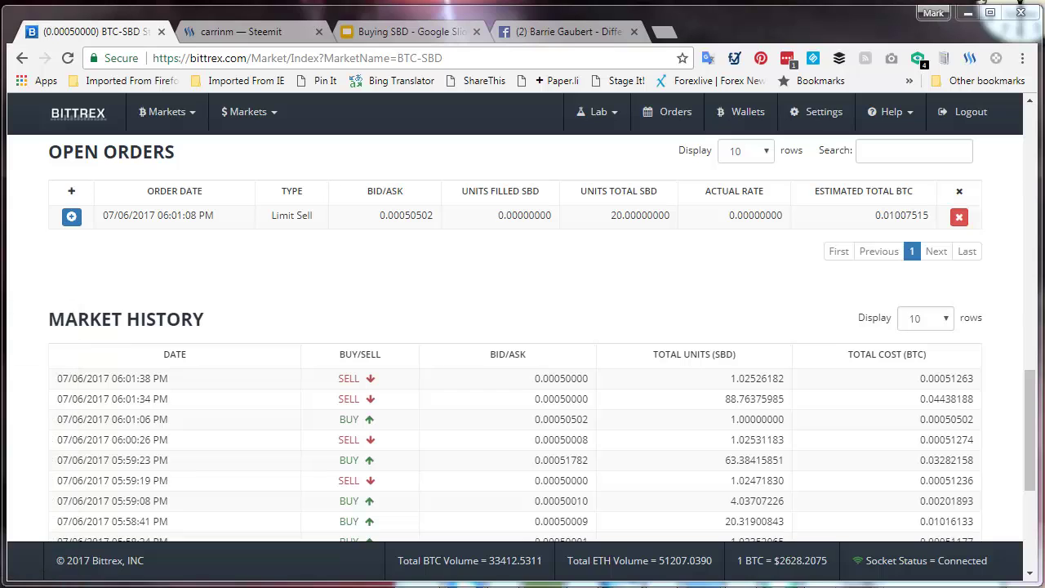
- Review the Steps slide in the Buying SBD presentation, then return to the SteemDollars market on Bittrex
click(375, 33)
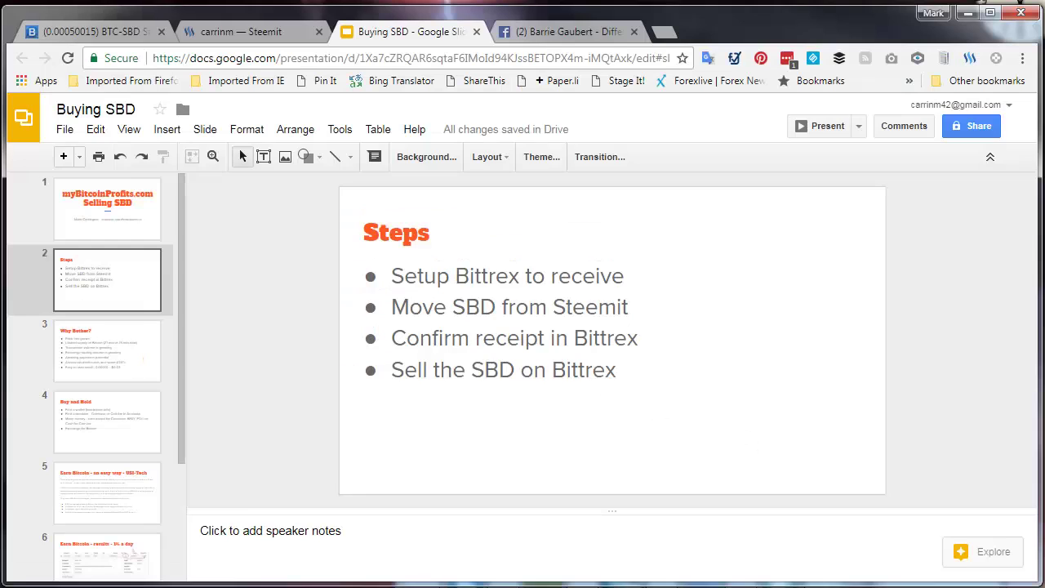
click(81, 31)
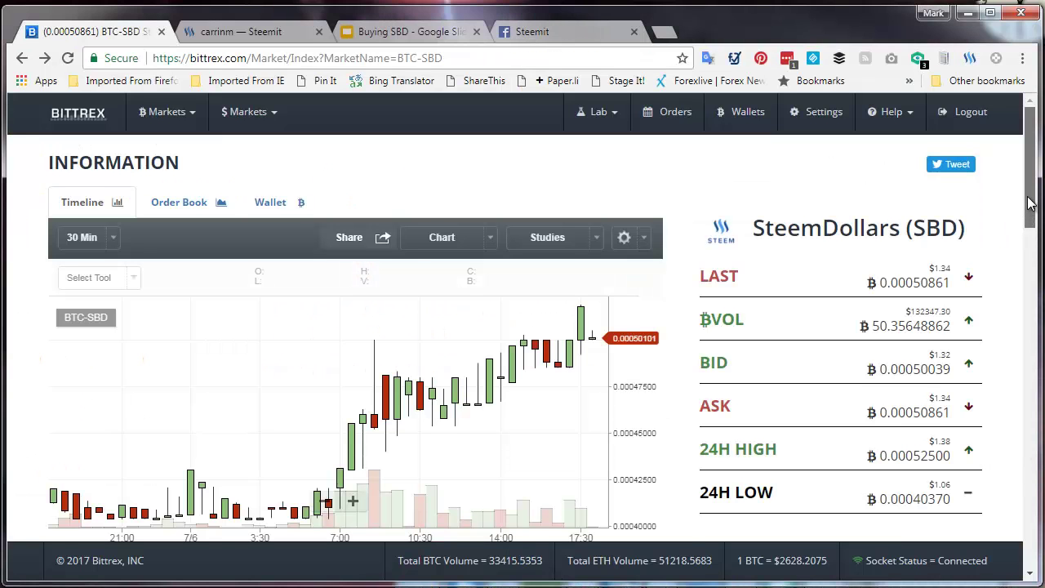
scroll(1030, 203, down, 2)
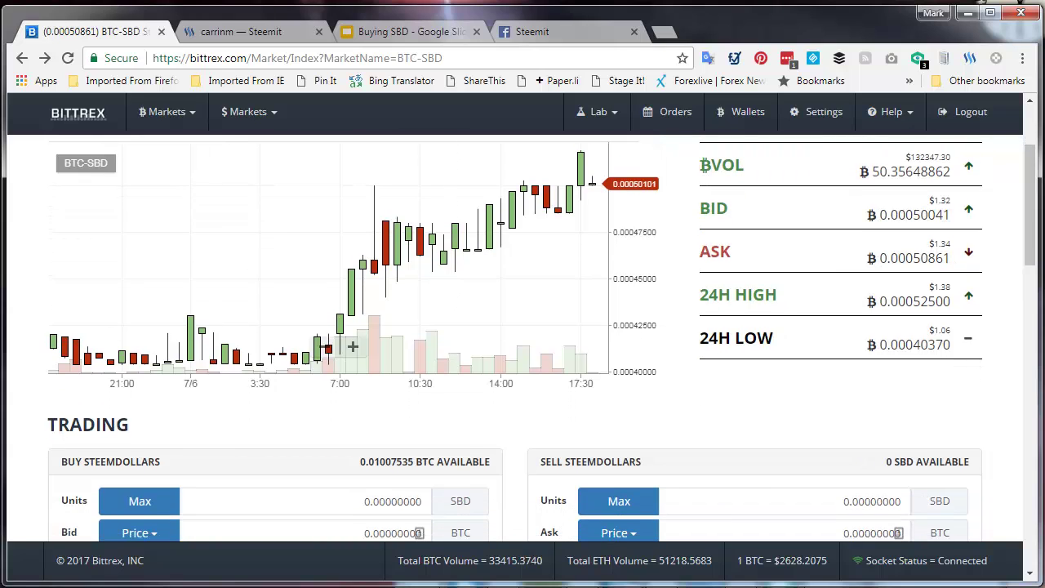
drag(1, 73, 423, 136)
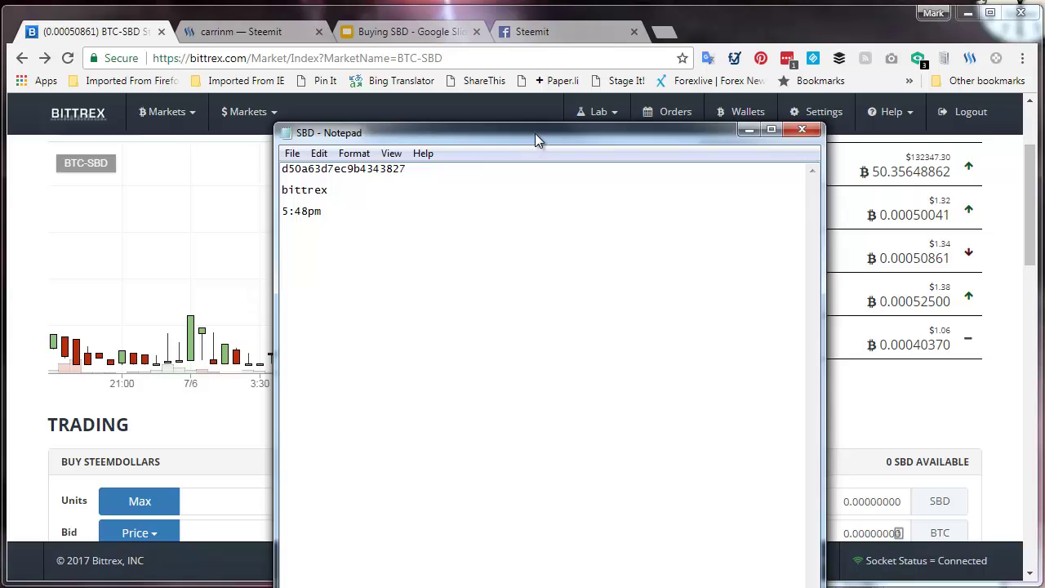
drag(535, 133, 0, 123)
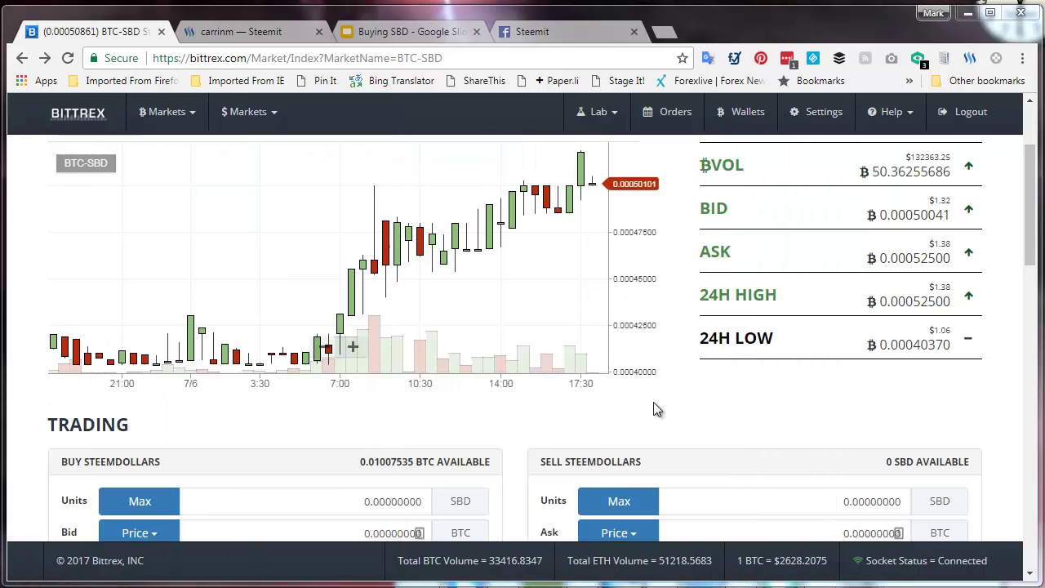
- Check the open orders and My Order History on the SteemDollars market for the 20 SBD sell order
drag(1032, 244, 1030, 333)
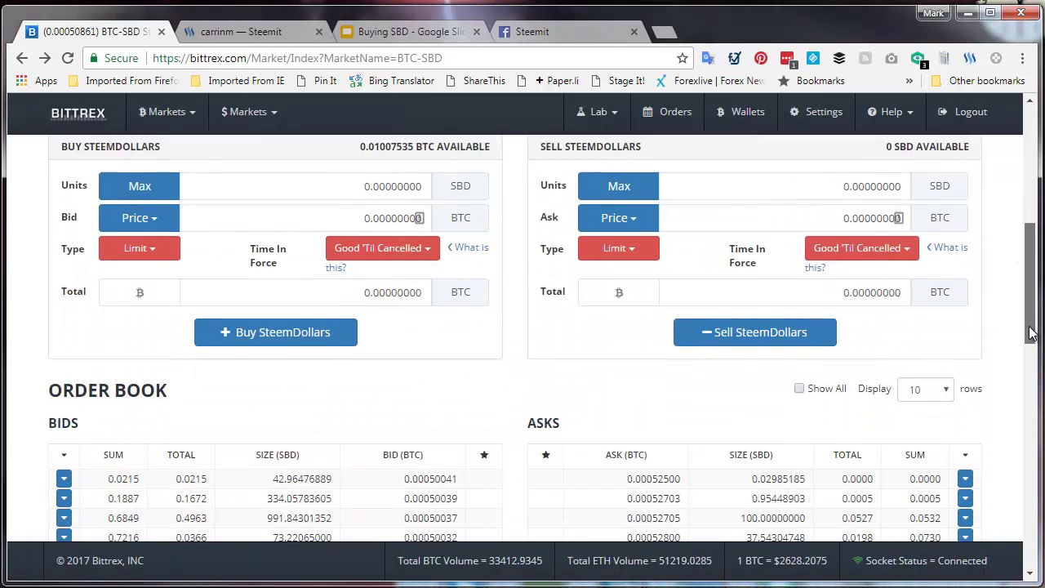
scroll(529, 421, down, 5)
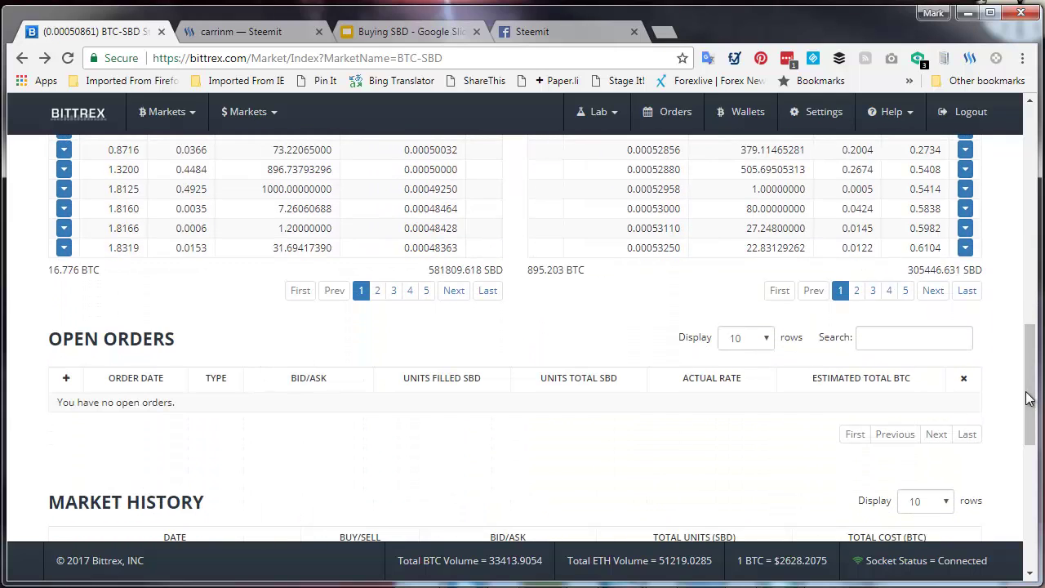
drag(1029, 397, 1031, 176)
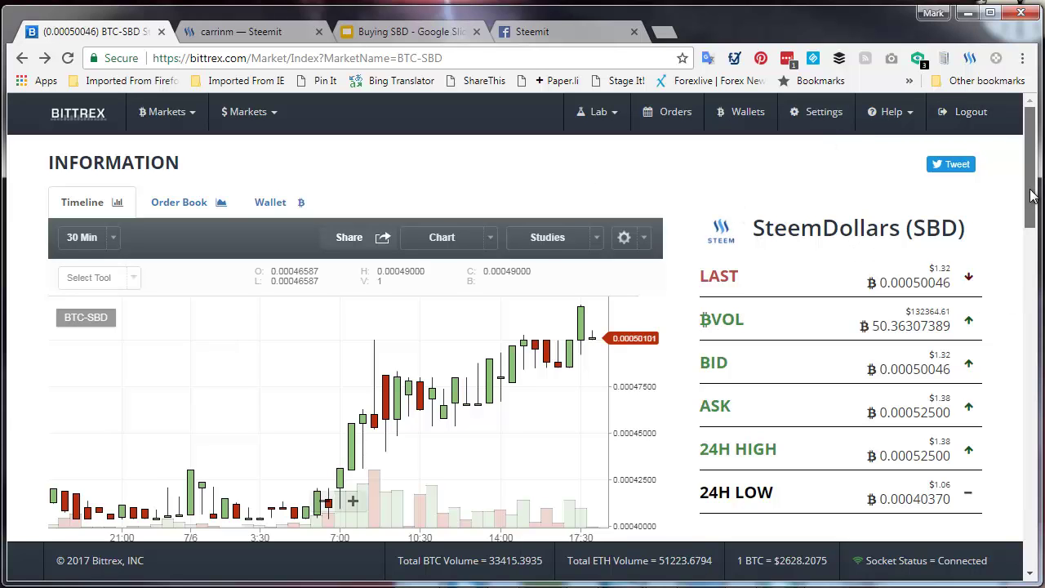
drag(1031, 194, 1039, 530)
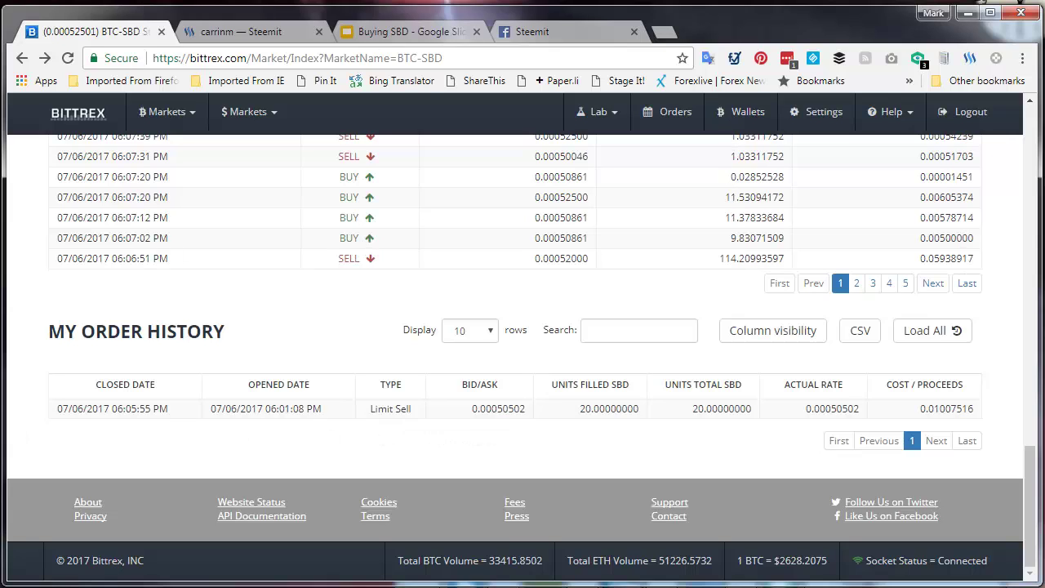
drag(0, 278, 0, 247)
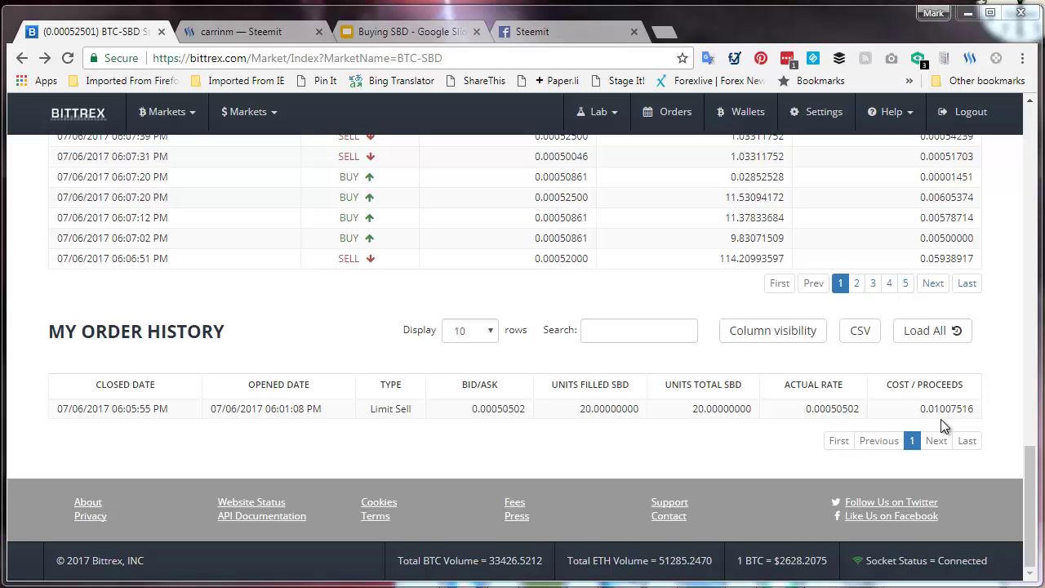
- Go to the Bittrex wallets, clear the sbd search filter and check the available Bitcoin balance
drag(1030, 502, 1019, 88)
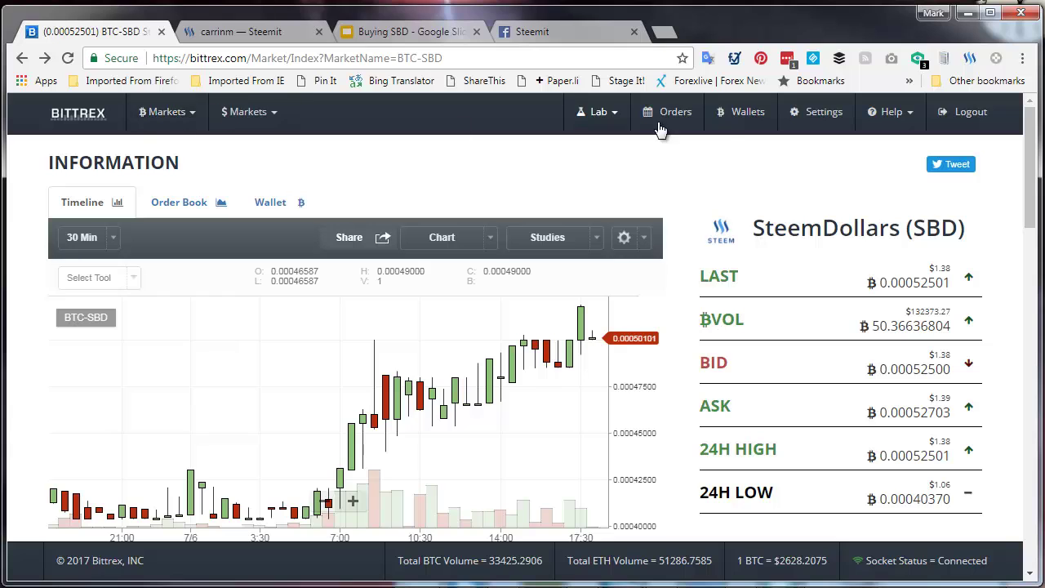
click(730, 121)
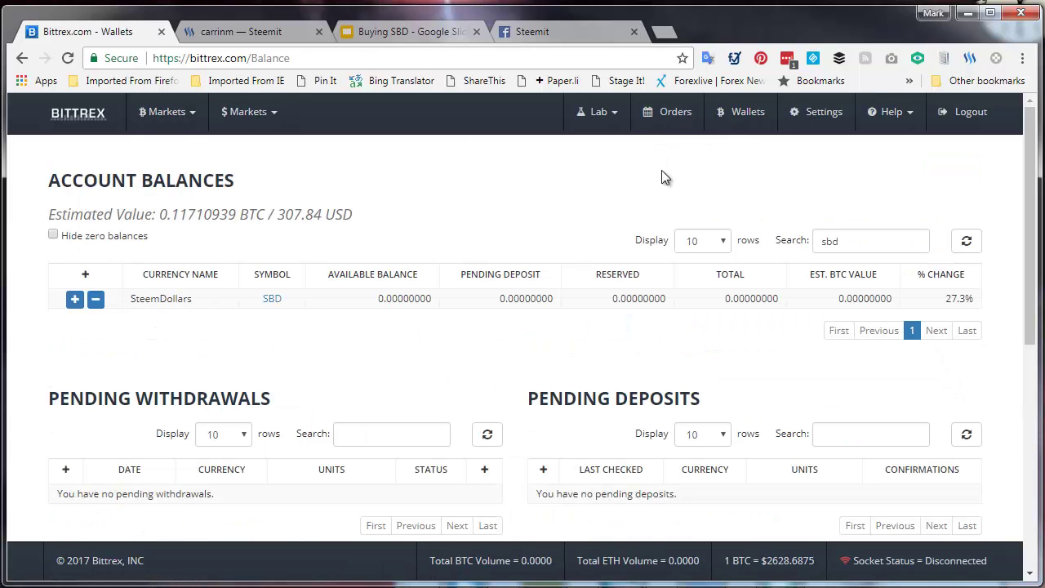
drag(845, 243, 819, 246)
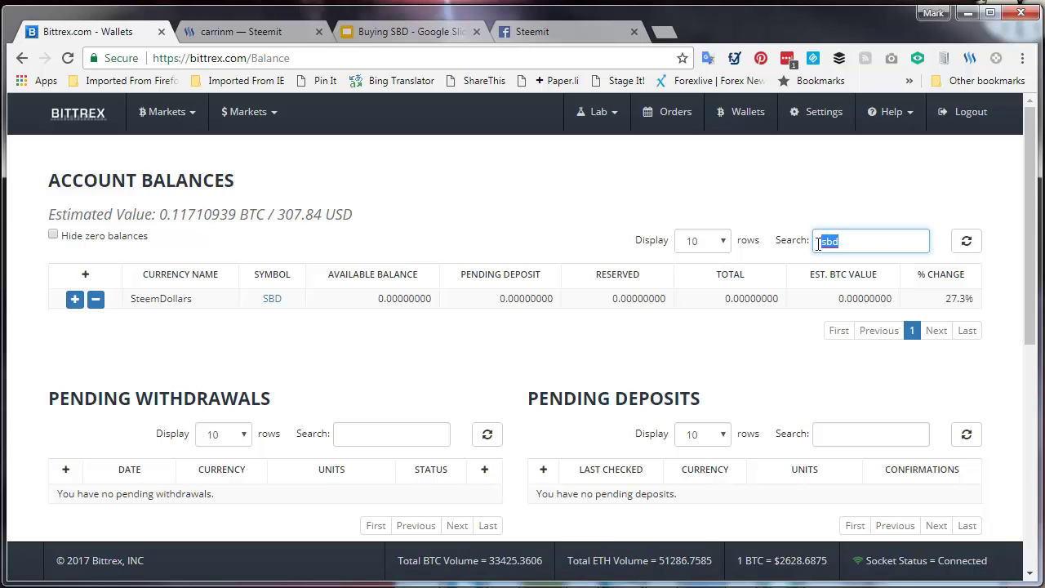
key(BackSpace)
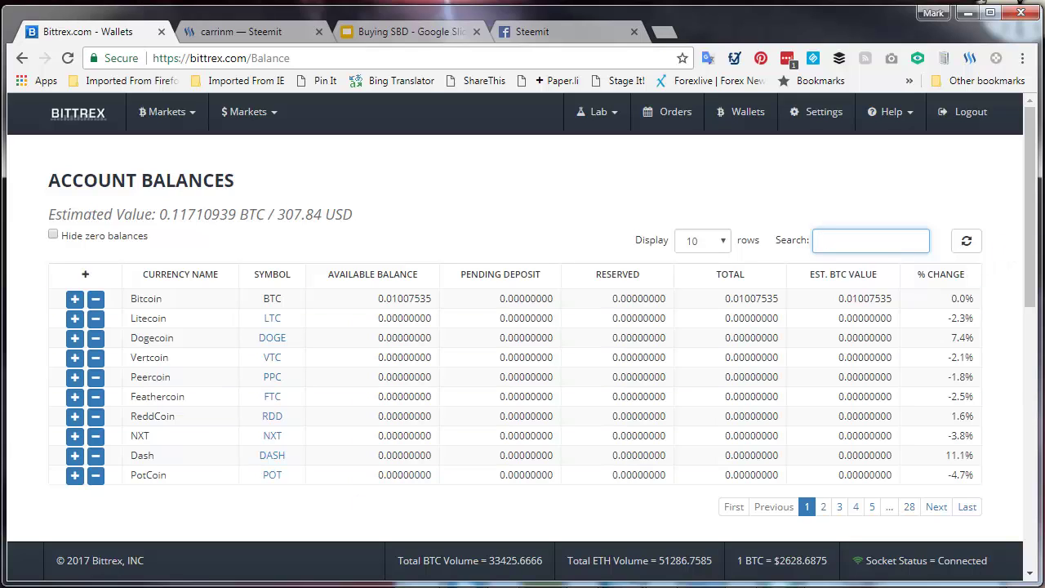
drag(373, 307, 442, 309)
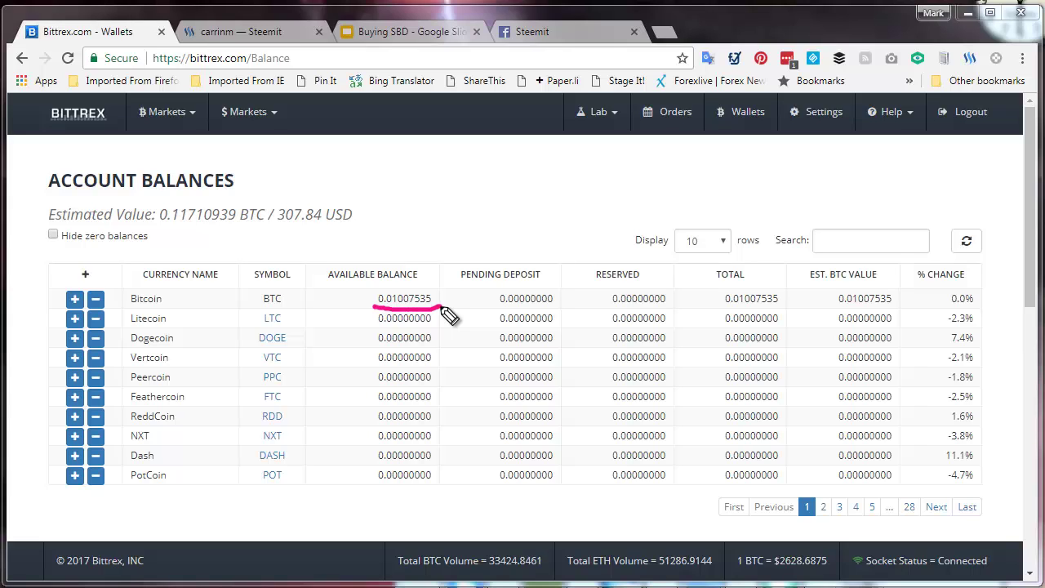